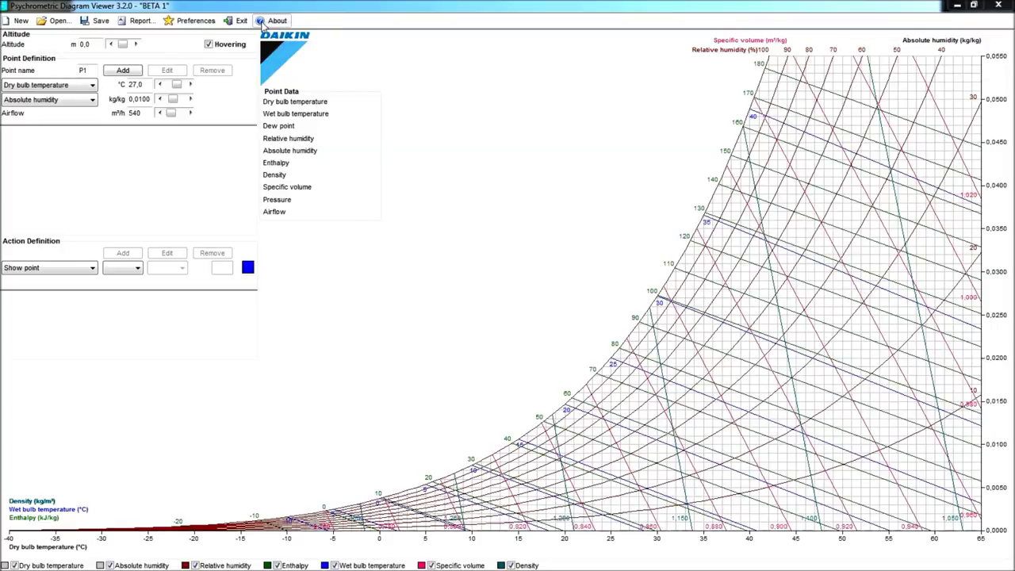
Check the Diagrams preferences, briefly trying the Mollier diagram, then open the density calculation explanation
click(195, 21)
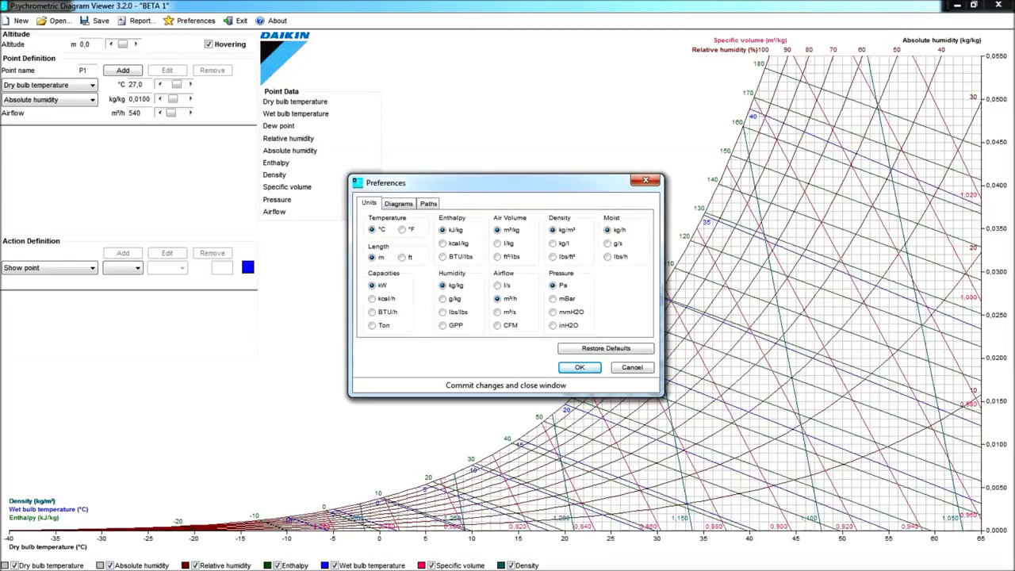
click(398, 204)
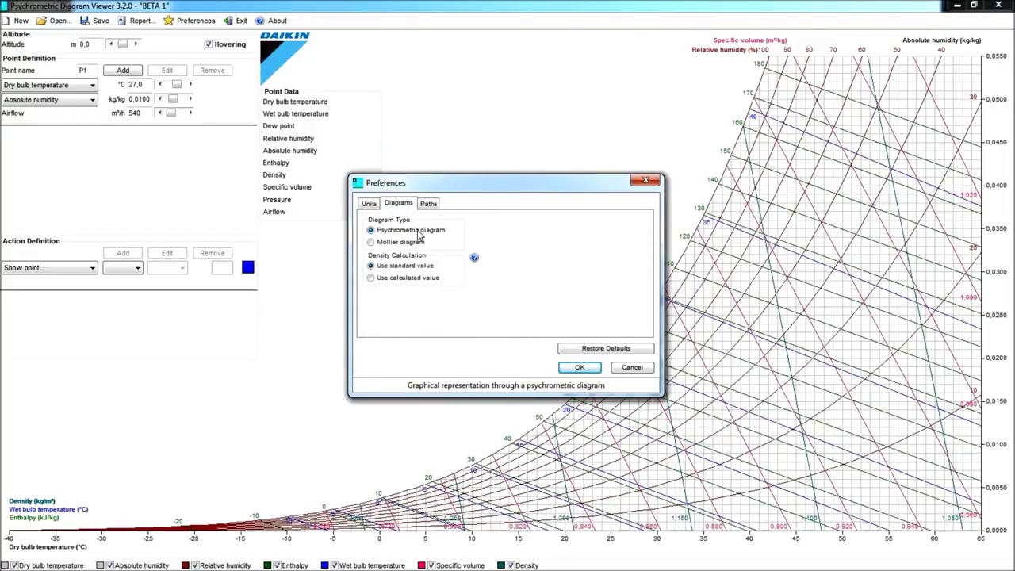
click(388, 242)
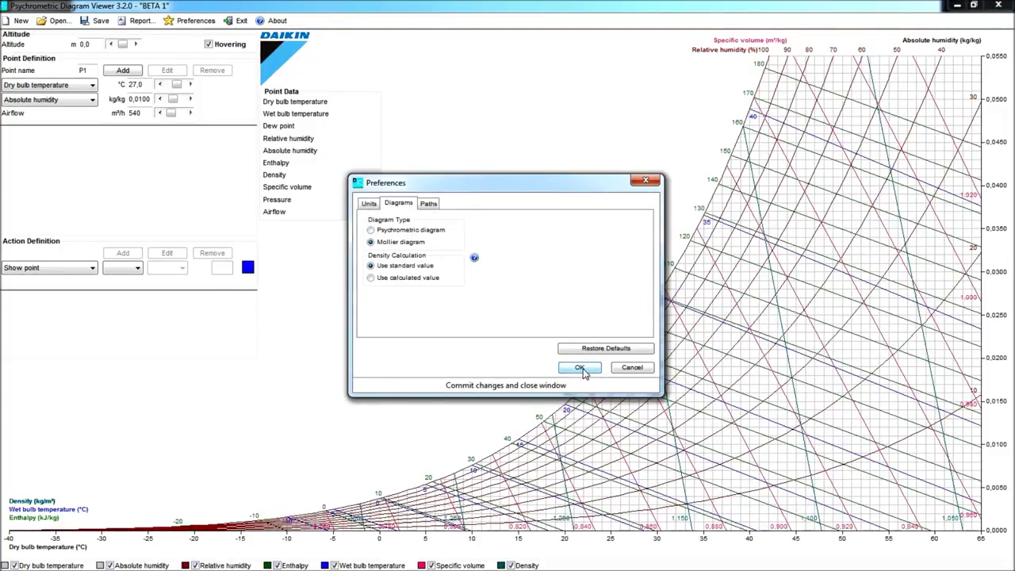
click(579, 368)
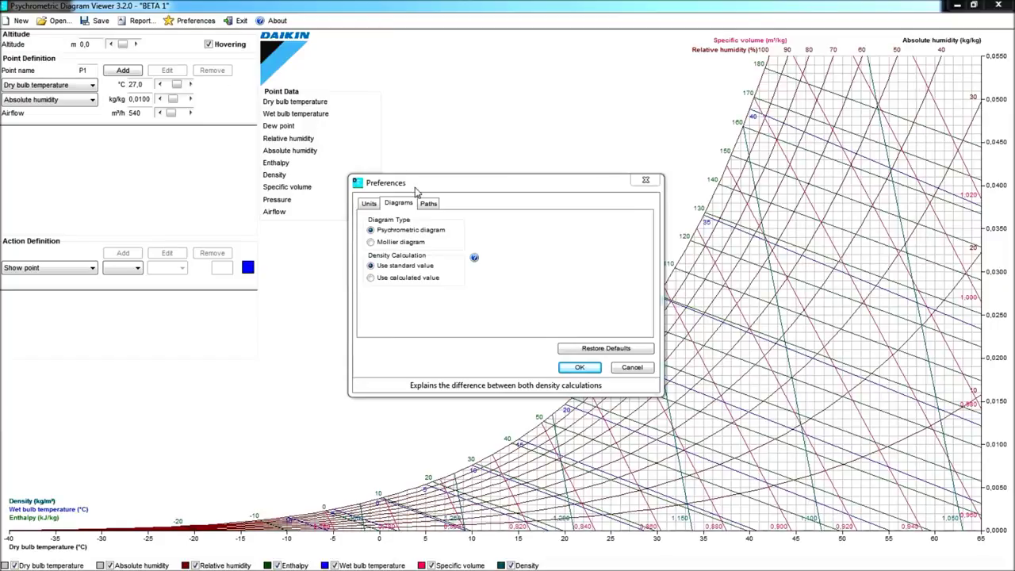
click(473, 260)
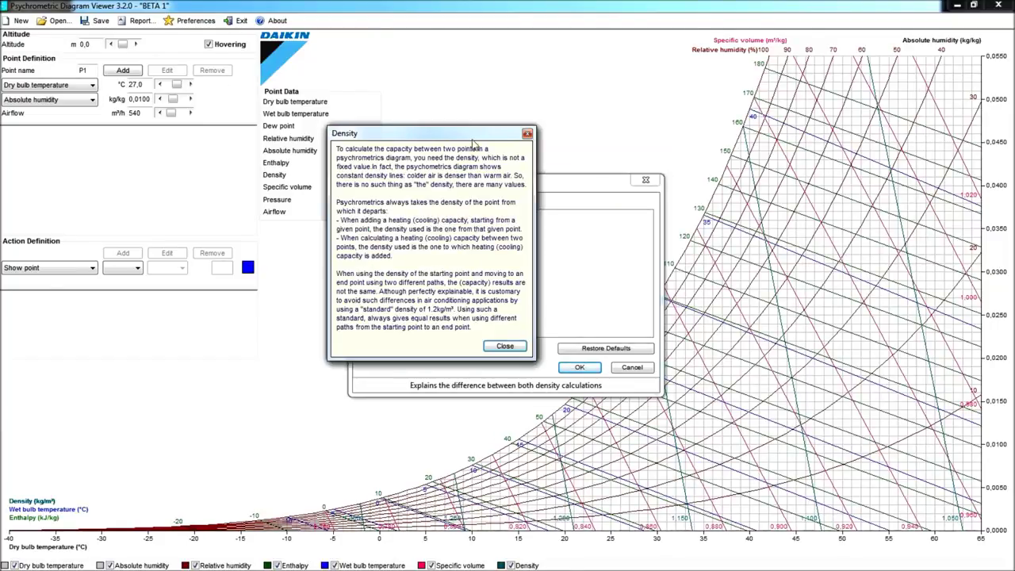
Drag the Density help window to the right of the Preferences dialog
drag(471, 141, 642, 144)
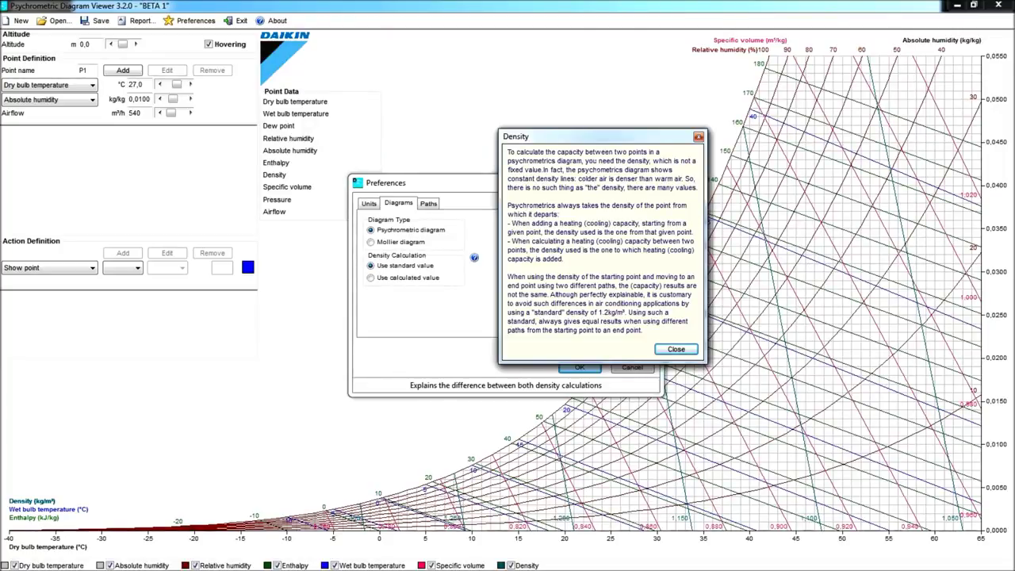
Close the density help, review the project and report paths, and close Preferences
key(Escape)
key(ctrl+Tab)
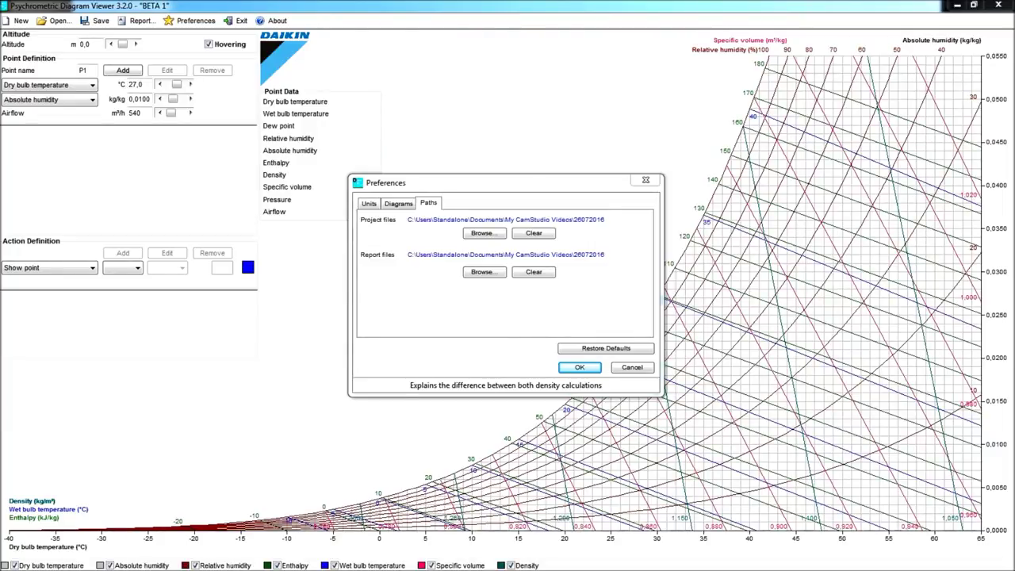
key(Return)
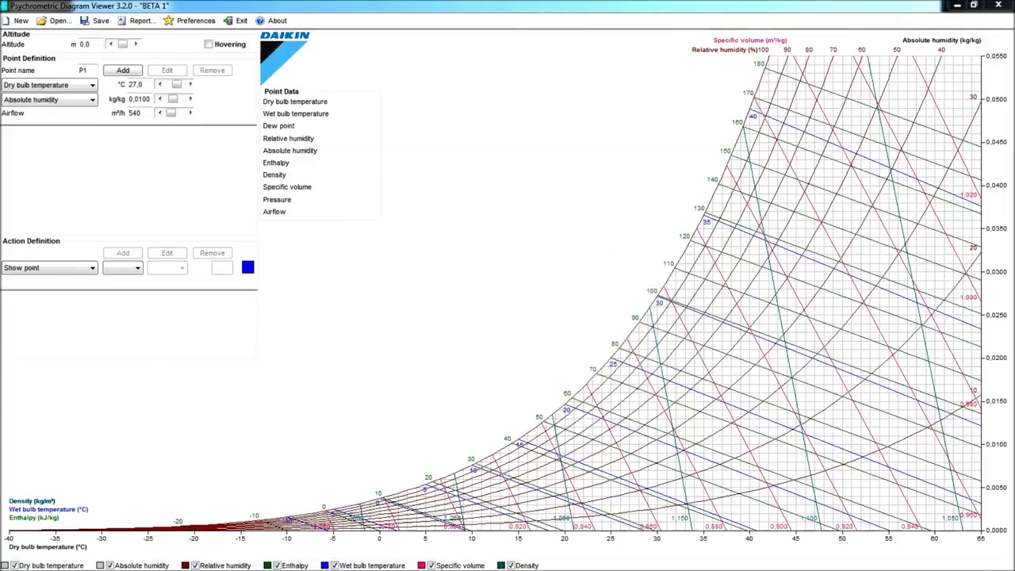
click(92, 86)
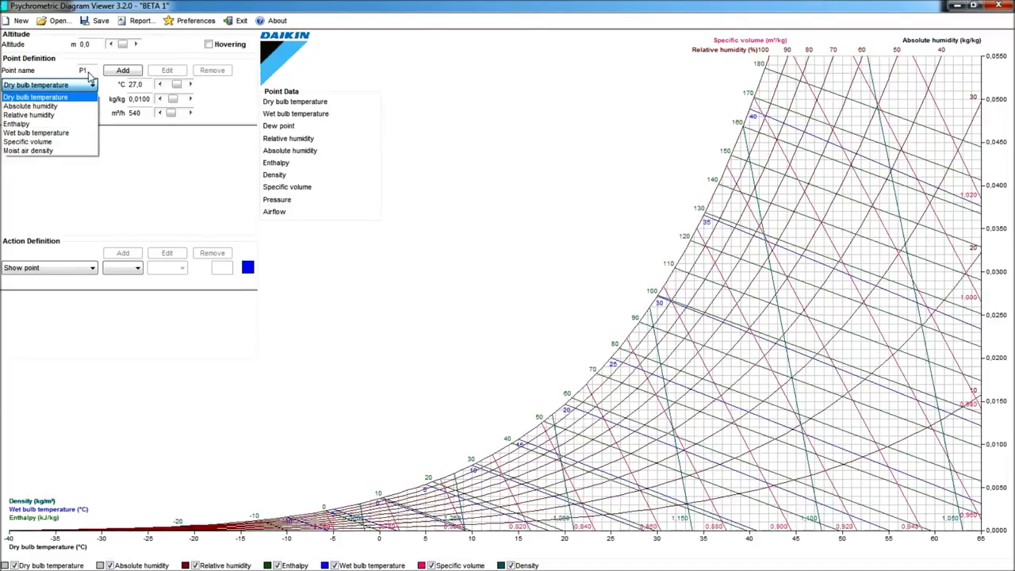
Enter 24 °C dry bulb, 50% relative humidity and 400 m³/h airflow, and add it as P1
click(85, 88)
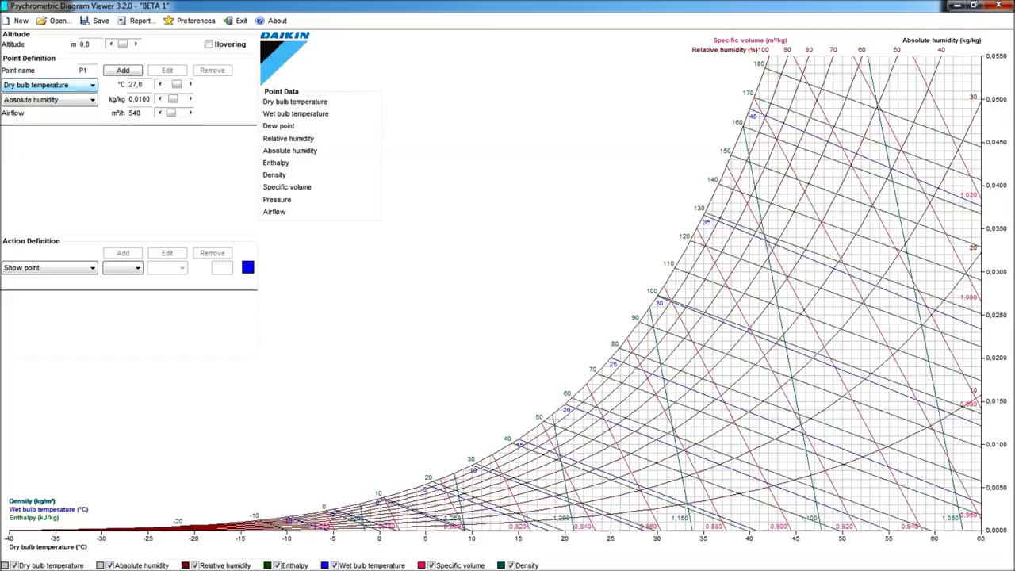
key(Tab)
text(24)
click(92, 101)
click(66, 129)
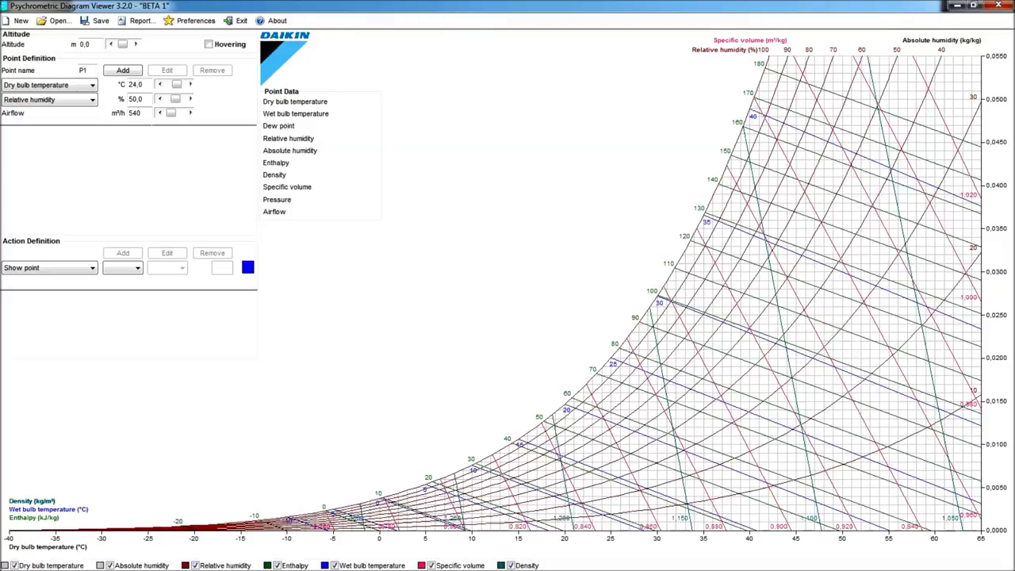
drag(141, 113, 111, 117)
text(400)
click(123, 71)
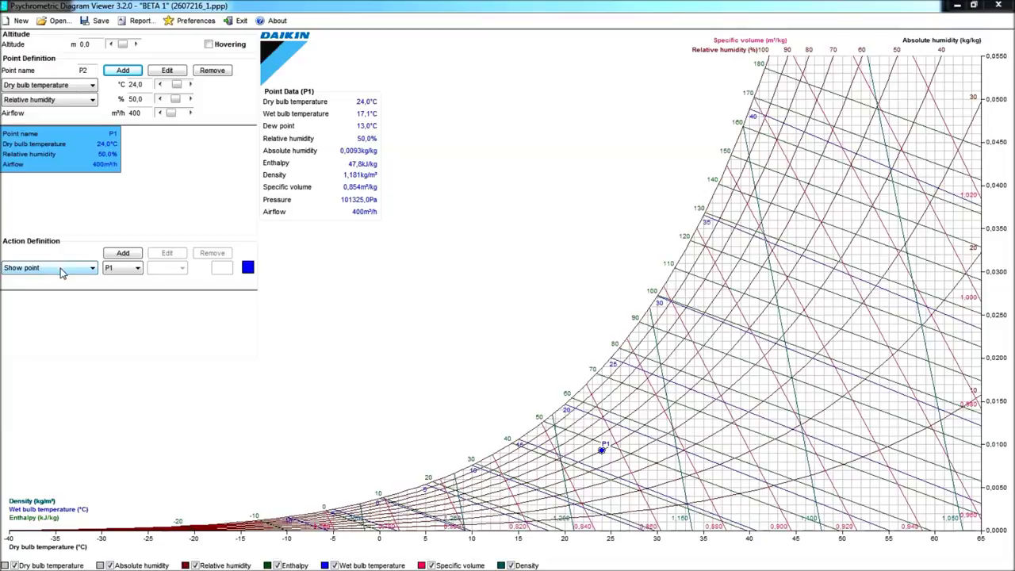
Add a Show point action for P1
click(123, 254)
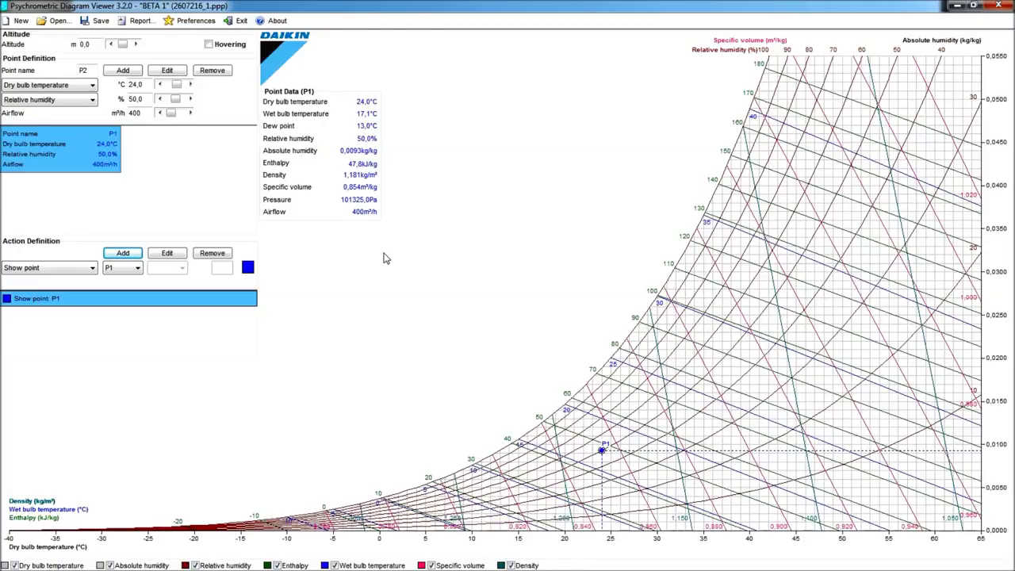
Recolour the 'Show point: P1' action from blue to red and accept the edit
ctrl+click(88, 304)
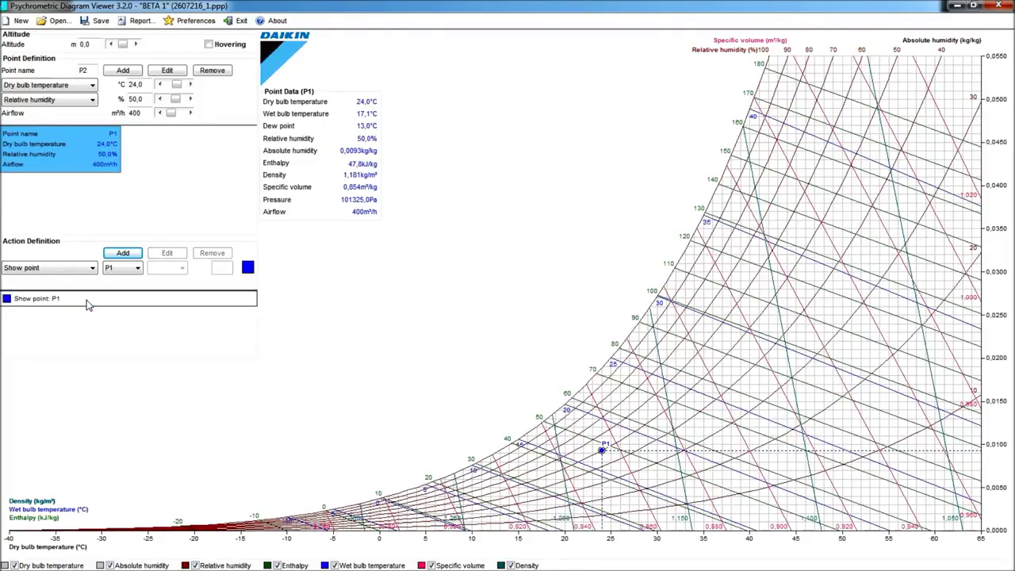
click(88, 305)
click(166, 254)
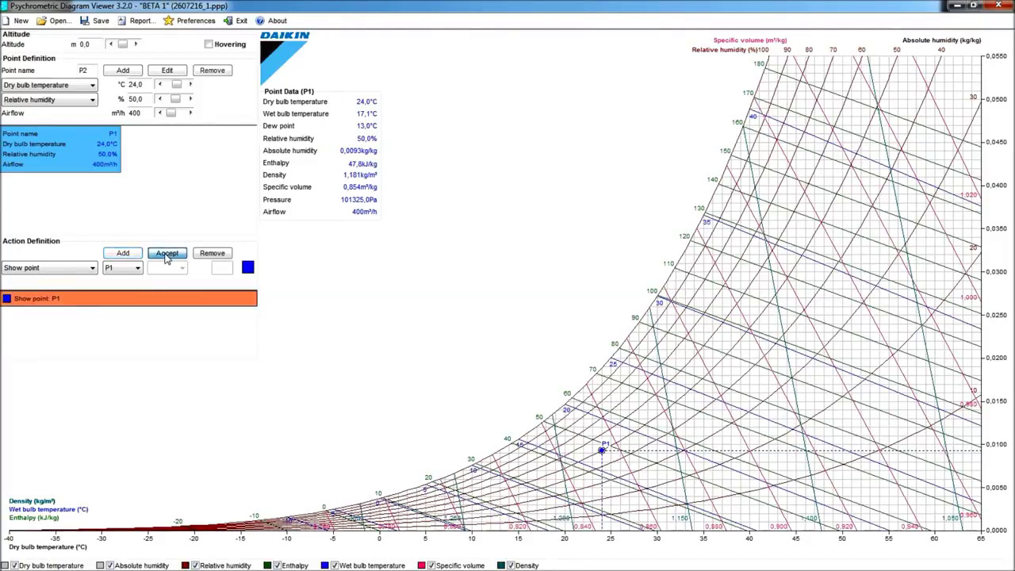
click(248, 268)
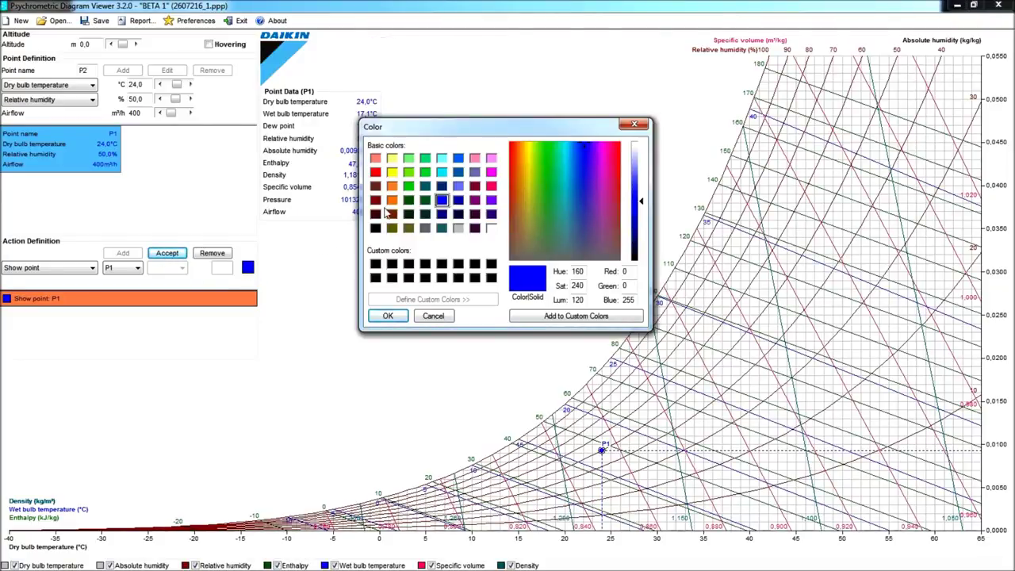
click(375, 172)
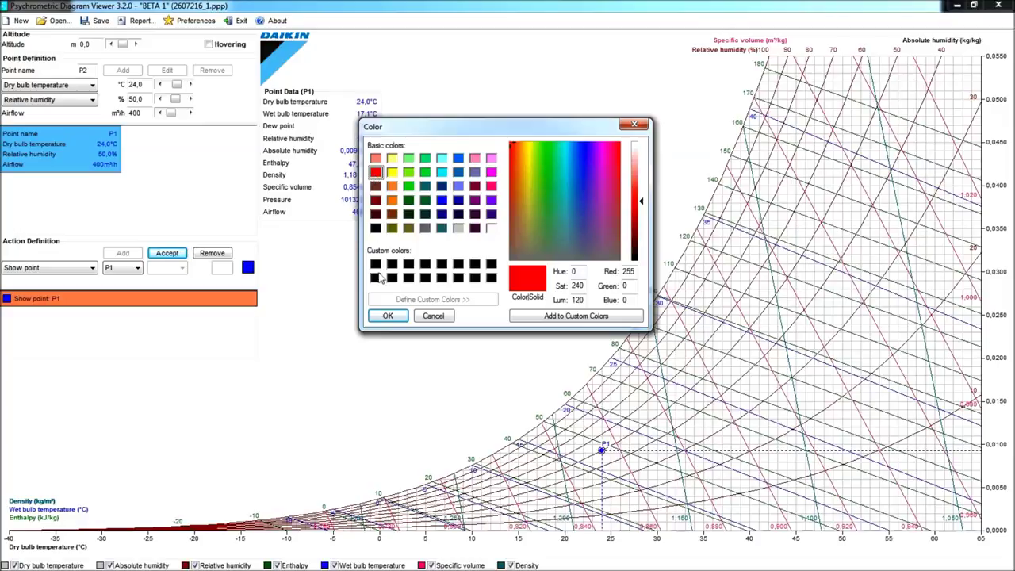
click(387, 316)
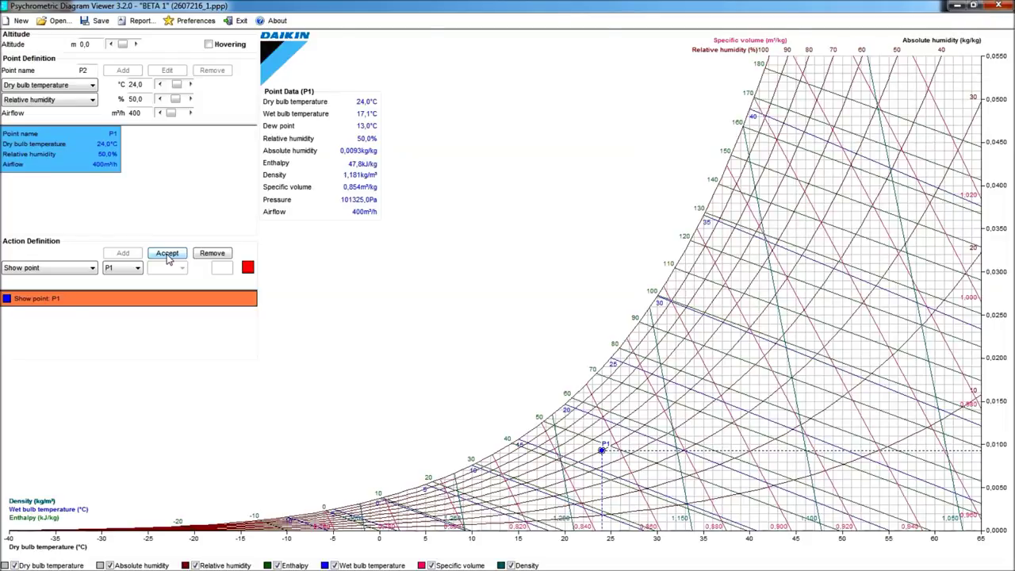
click(167, 255)
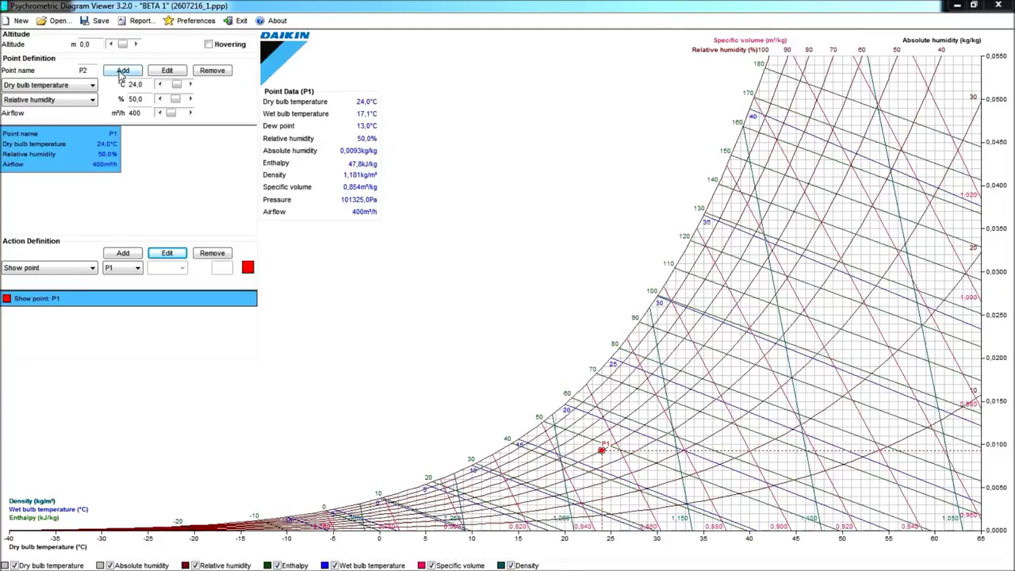
Enter -10 °C dry bulb, 80% relative humidity and 200 m³/h airflow, and add it as P2
click(123, 71)
key(shift+Tab)
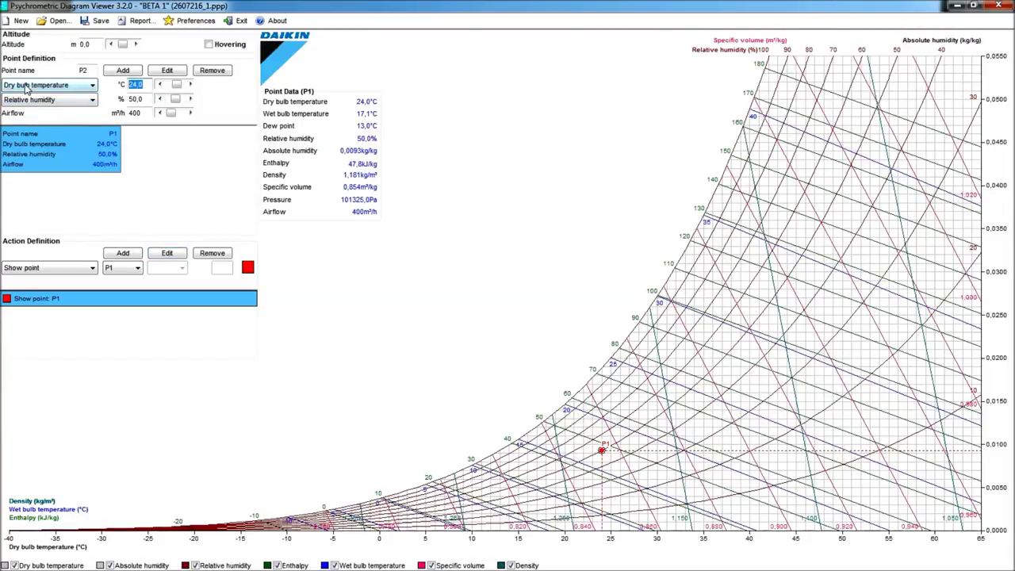
text(-10)
key(Tab)
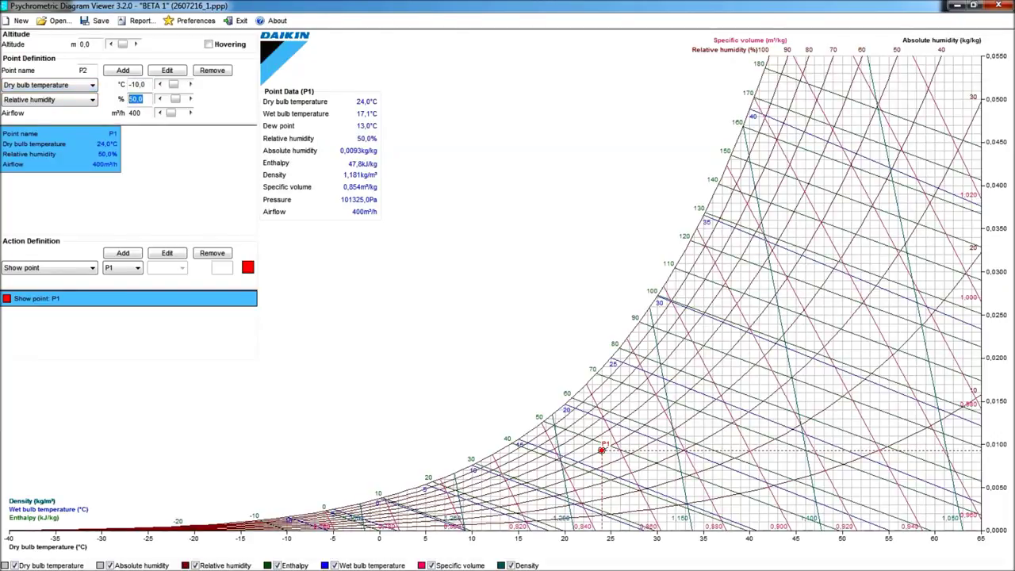
text(80)
key(Tab)
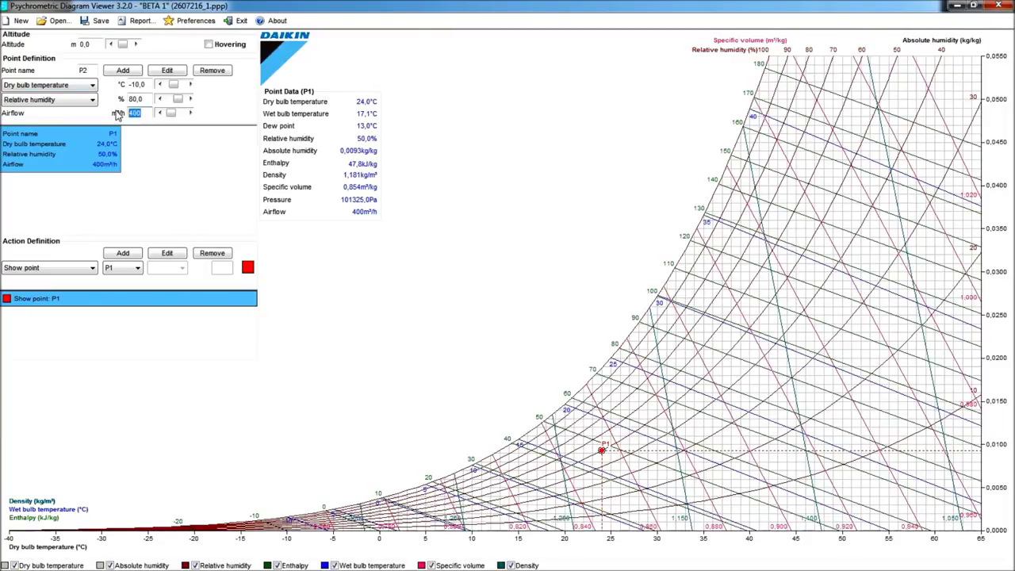
text(200)
click(127, 72)
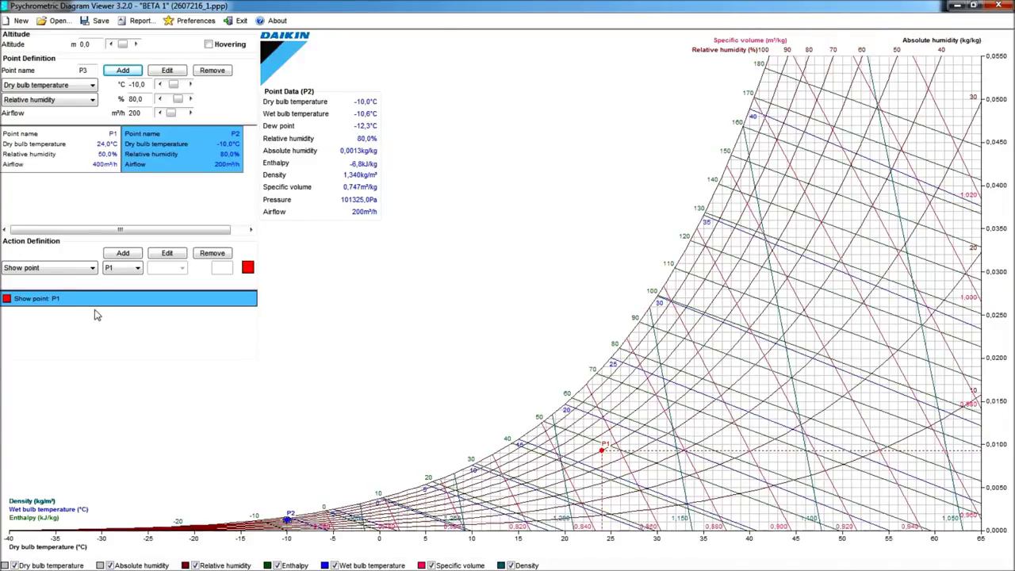
Add a Mix air action combining P1 and P2 to create mixed point PP1
click(93, 268)
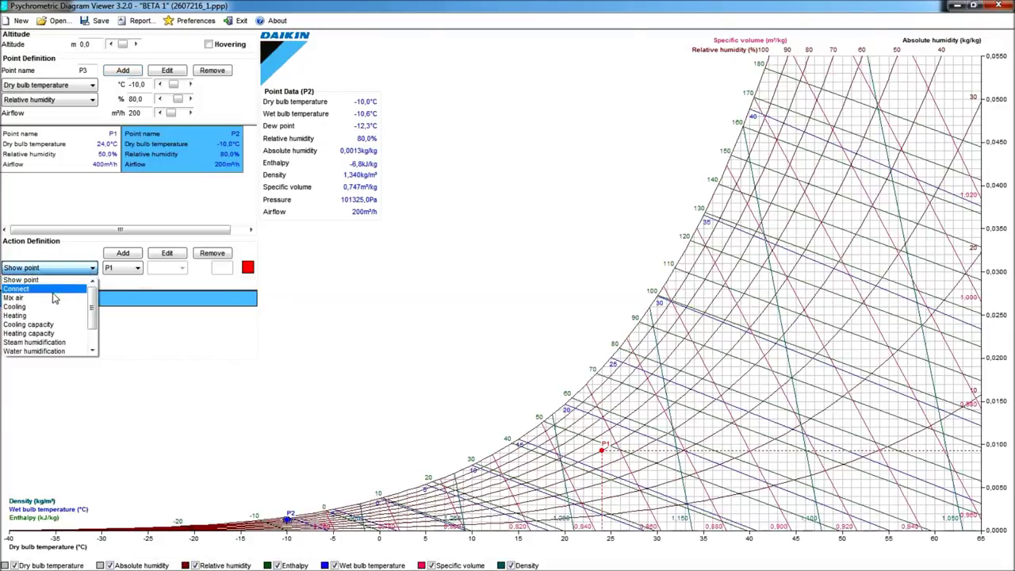
click(50, 302)
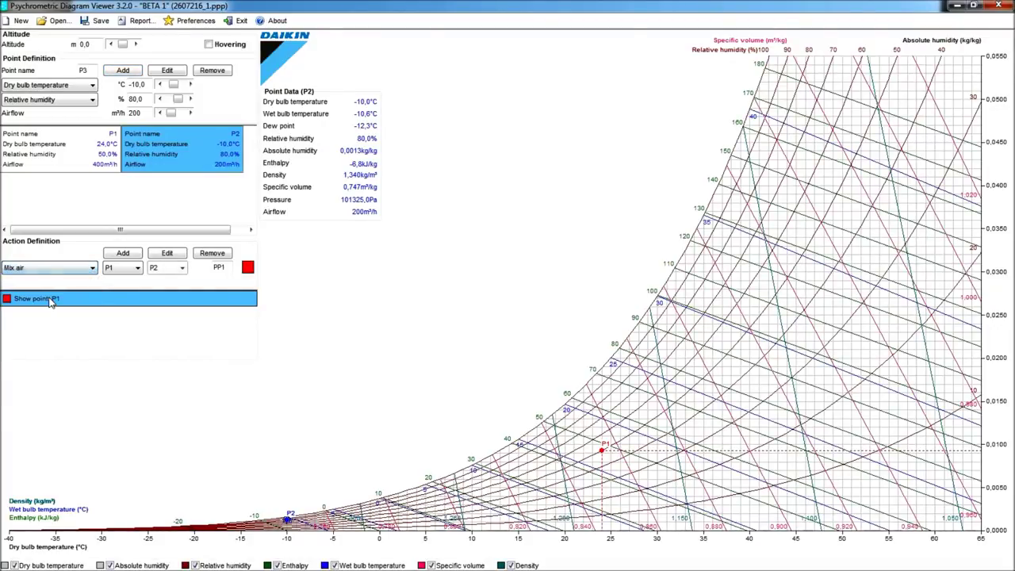
click(123, 254)
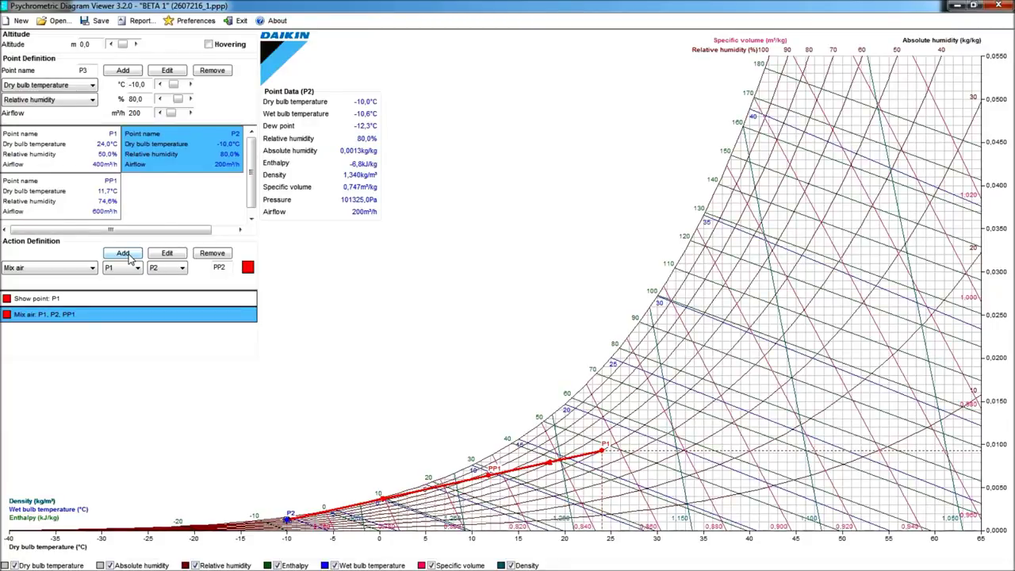
Select PP1 in the points list to show its point data
click(486, 472)
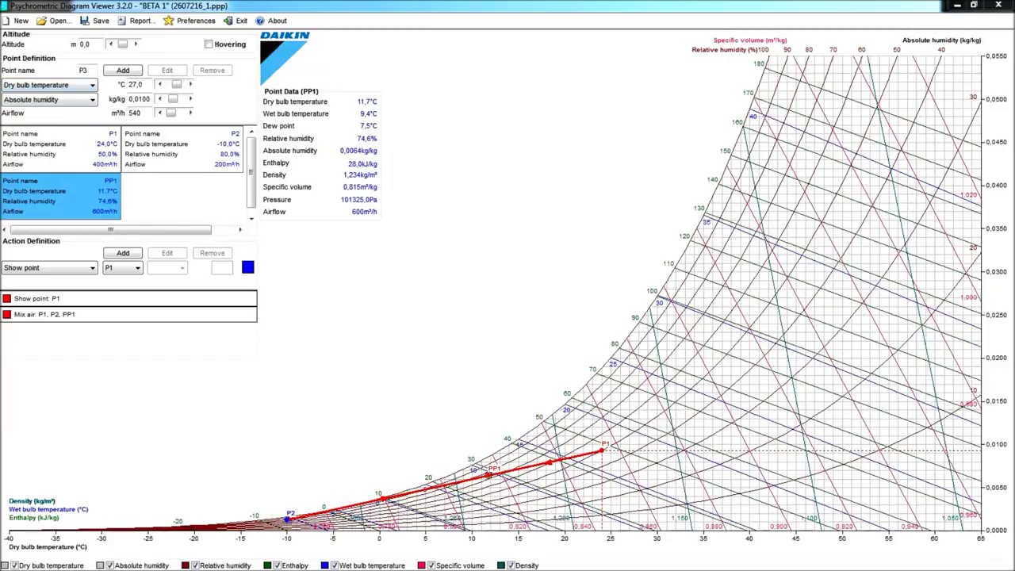
Enter 22 °C dry bulb, 50% relative humidity and 600 m³/h airflow, and add it as P3
click(135, 84)
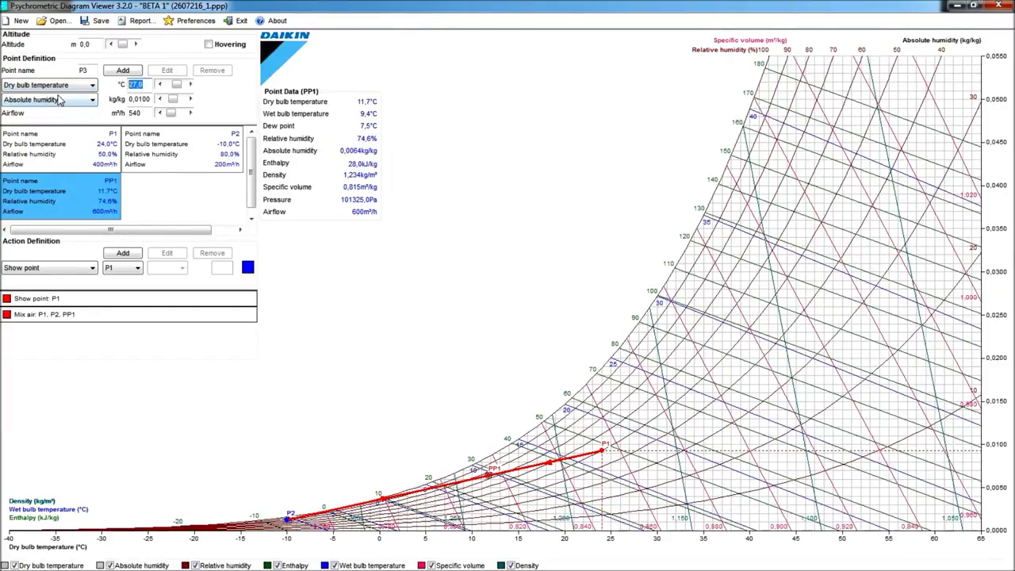
text(22)
click(92, 99)
click(56, 130)
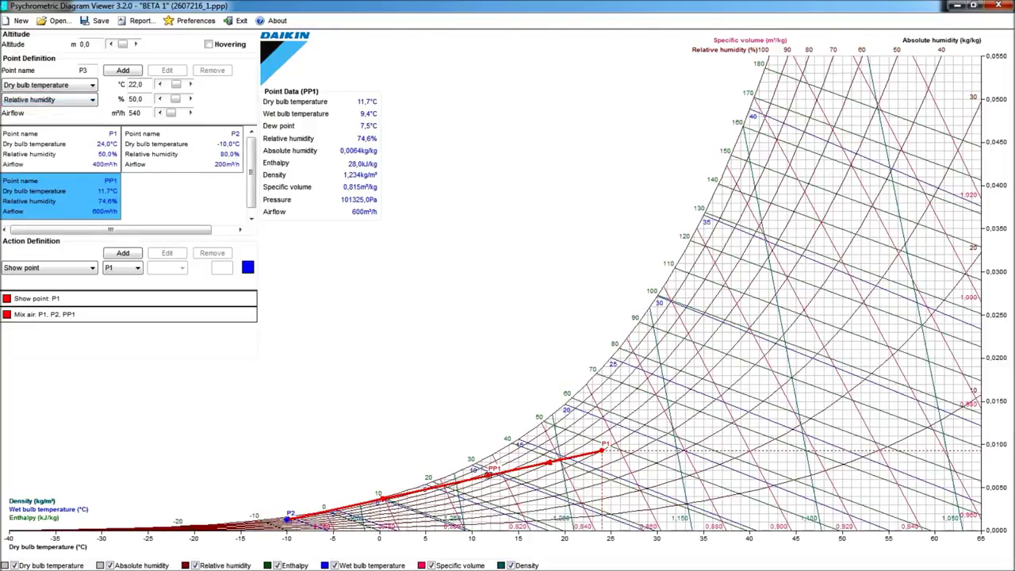
key(shift+Home)
text(6)
click(122, 70)
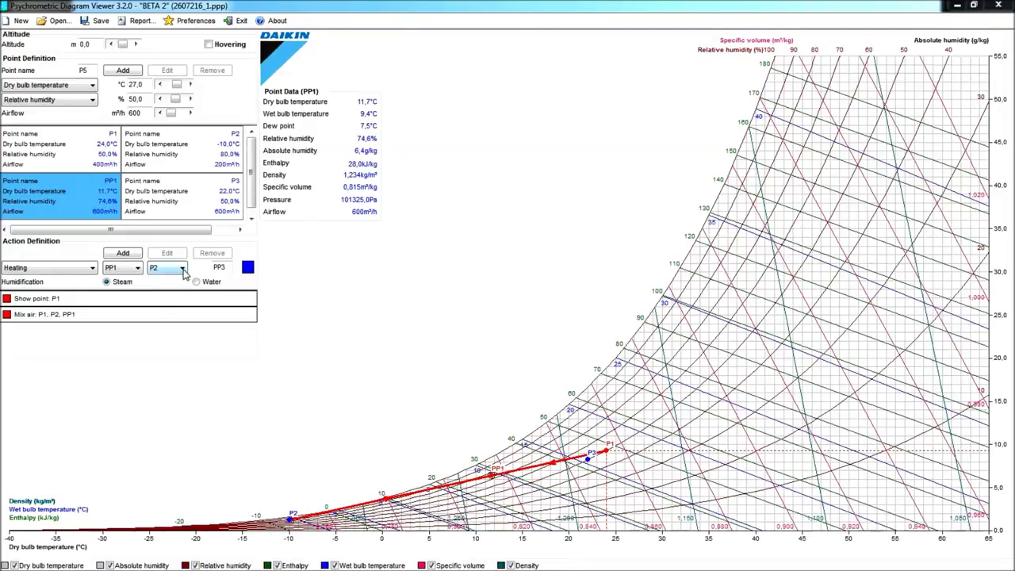
Add a steam-humidified Heating action from PP1 to P3, giving PP3 with 1,30 kg/h steam and 3,00 kW
click(181, 268)
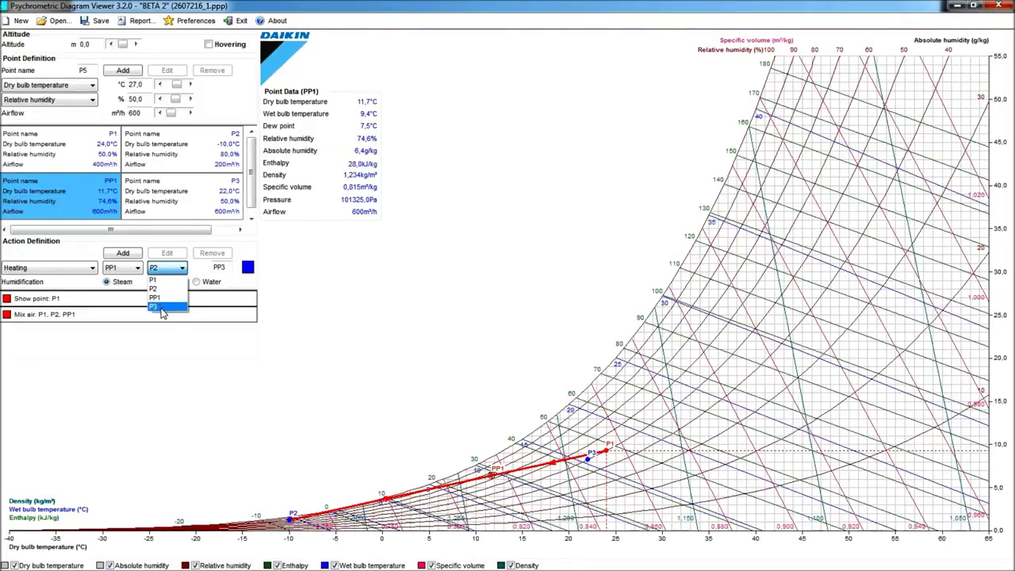
click(160, 306)
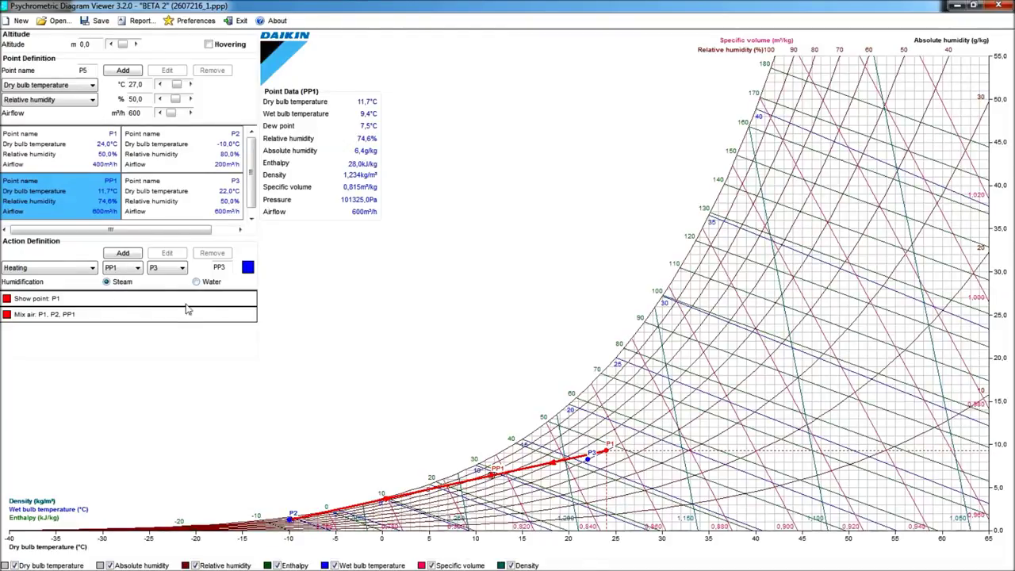
click(123, 254)
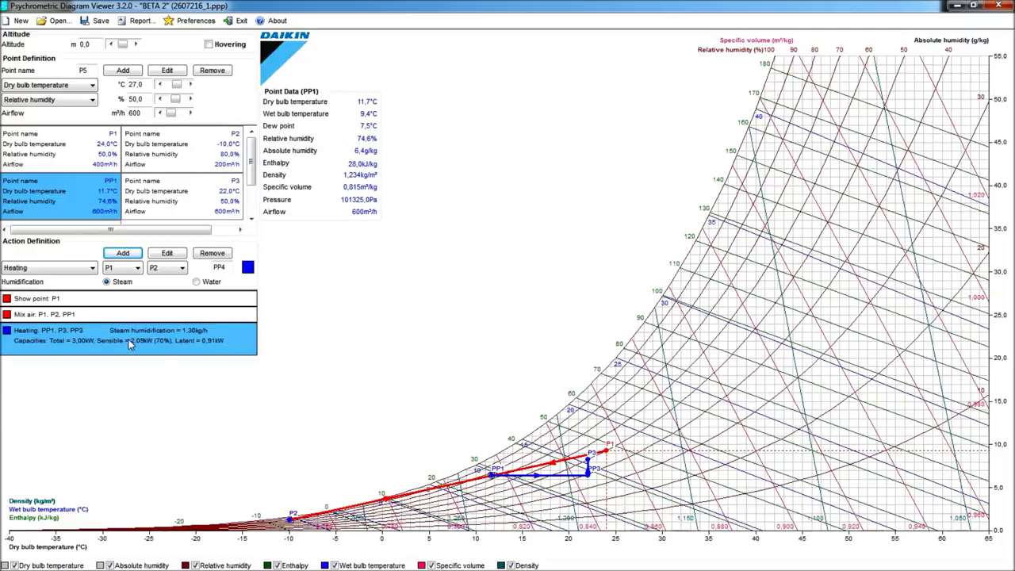
Change the PP1-to-P3 heating from steam to water humidification
click(168, 254)
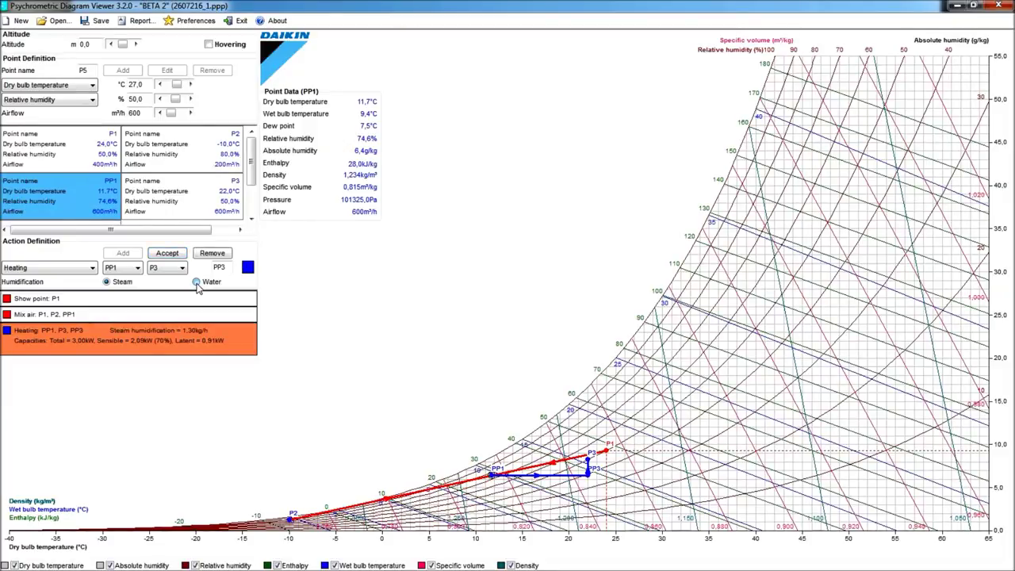
click(195, 282)
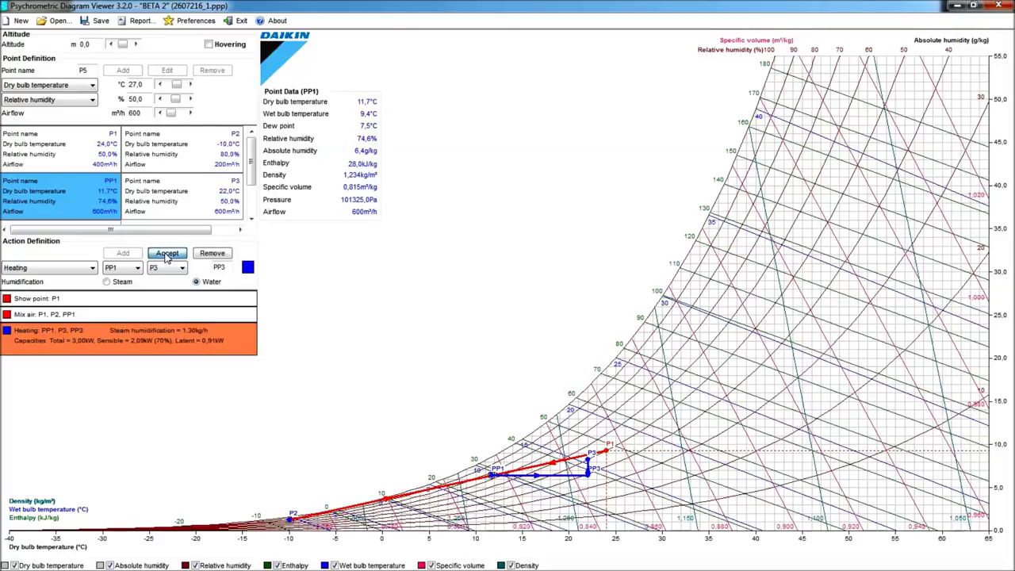
click(167, 253)
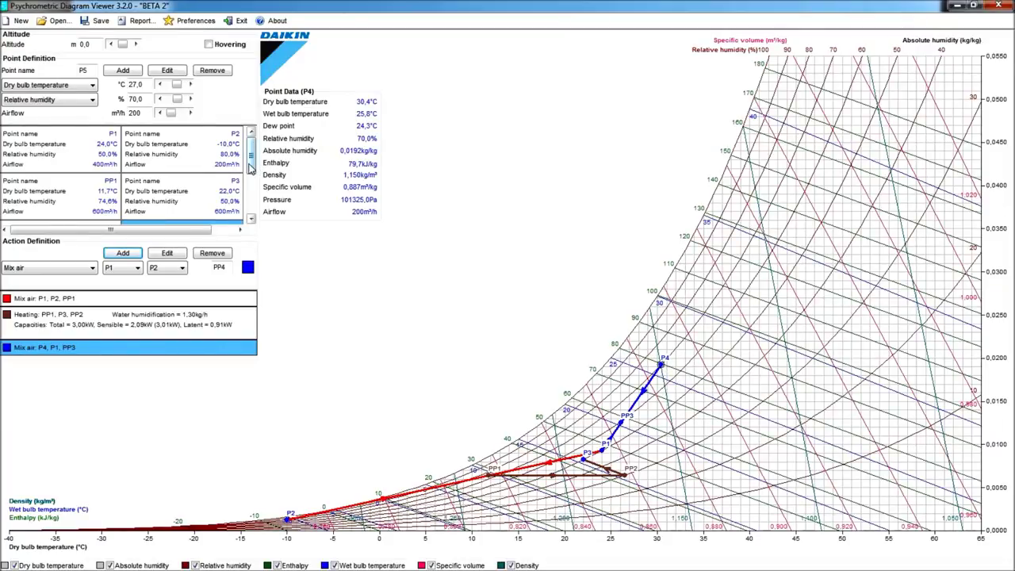
Scroll the points list and select PP3 to show its data: 26,1 °C and 59,1 % RH
drag(248, 179, 242, 217)
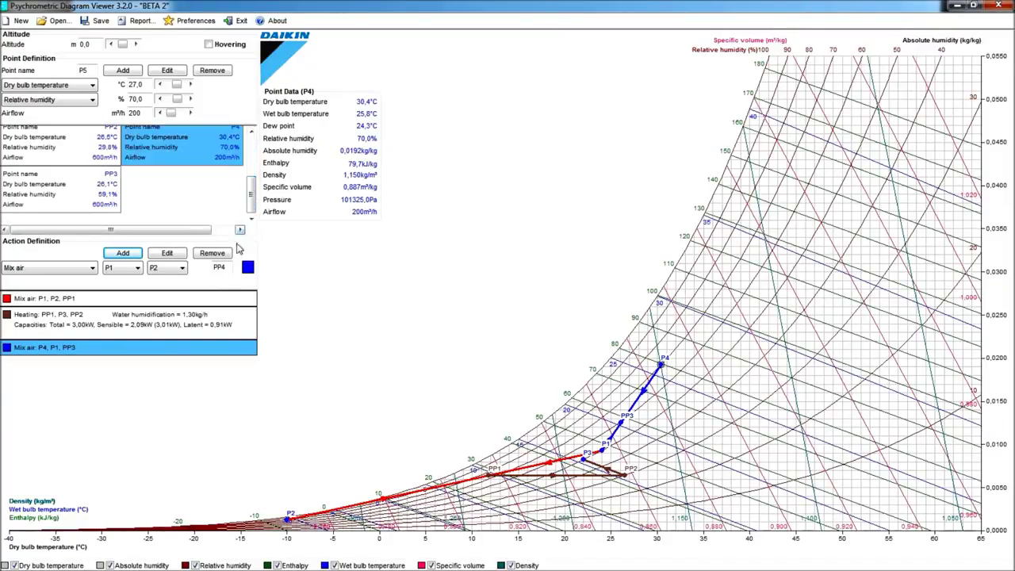
scroll(254, 200, up, 1)
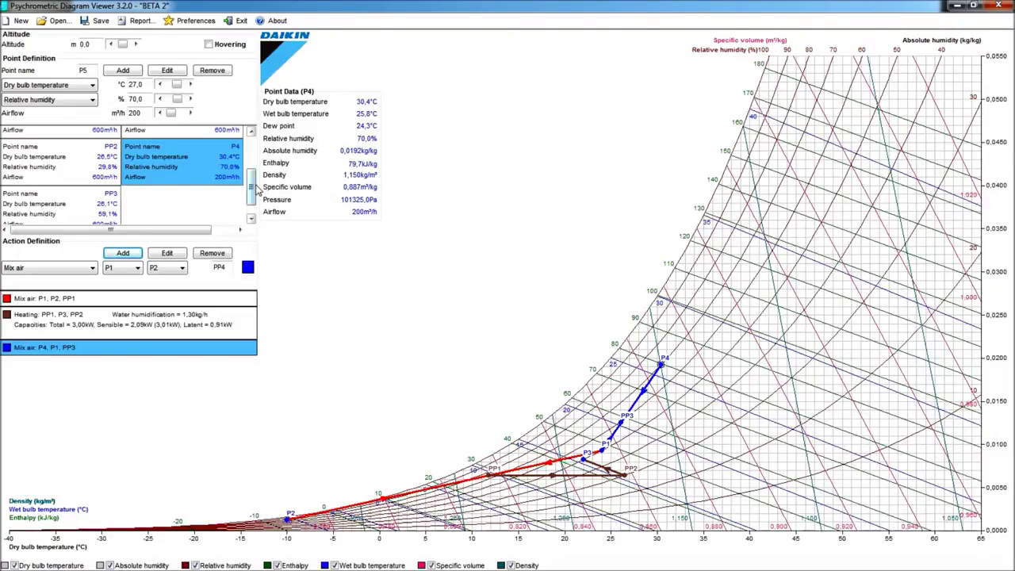
drag(251, 187, 250, 139)
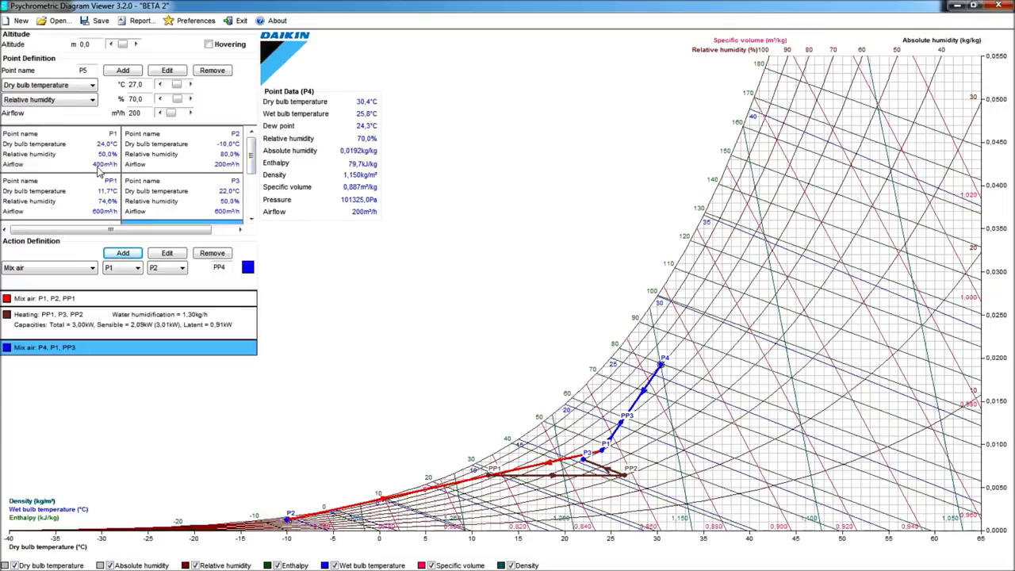
drag(251, 154, 252, 195)
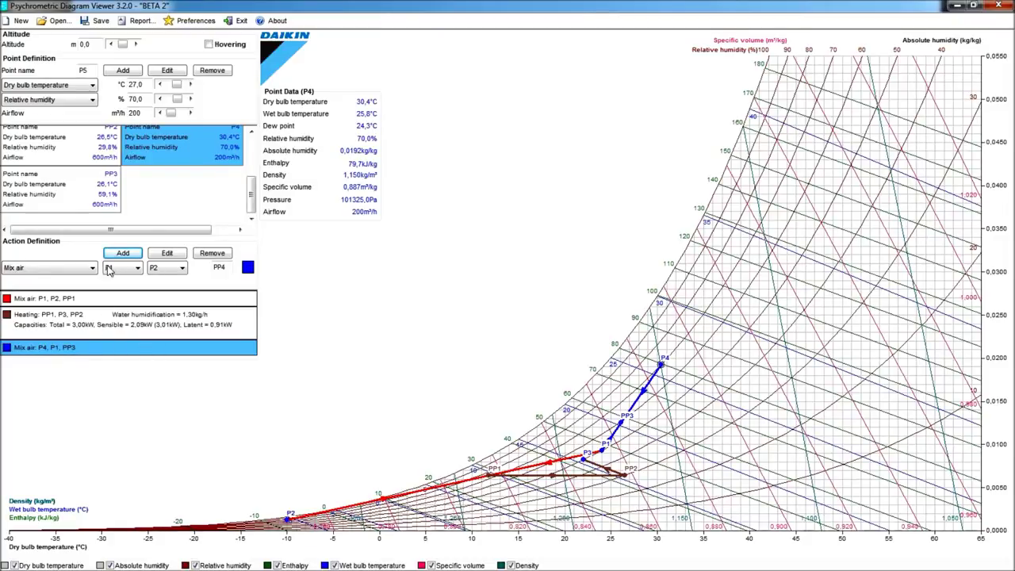
click(79, 198)
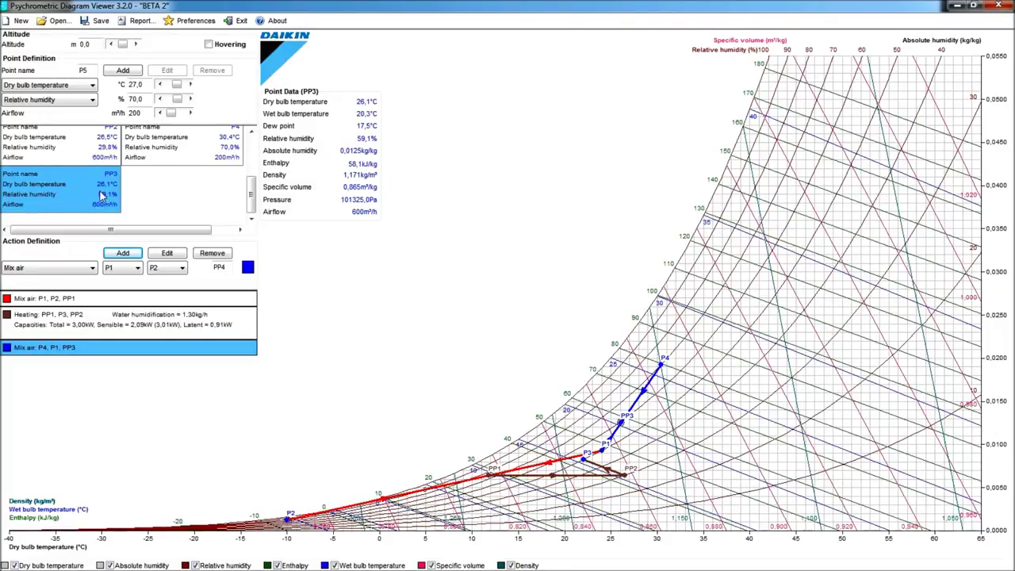
Add a Cooling process from PP3 to PP1 to the chart
click(93, 270)
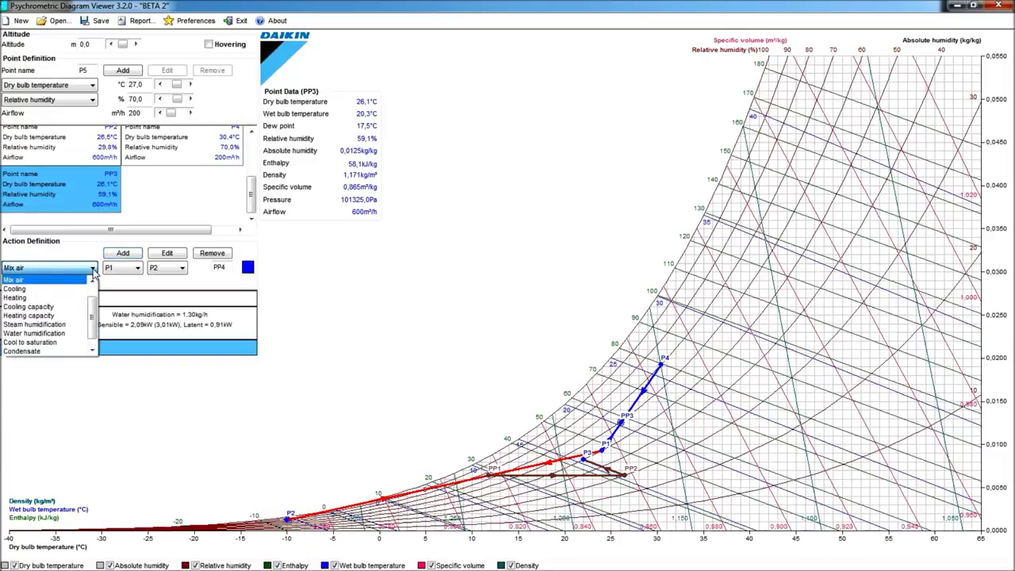
click(53, 290)
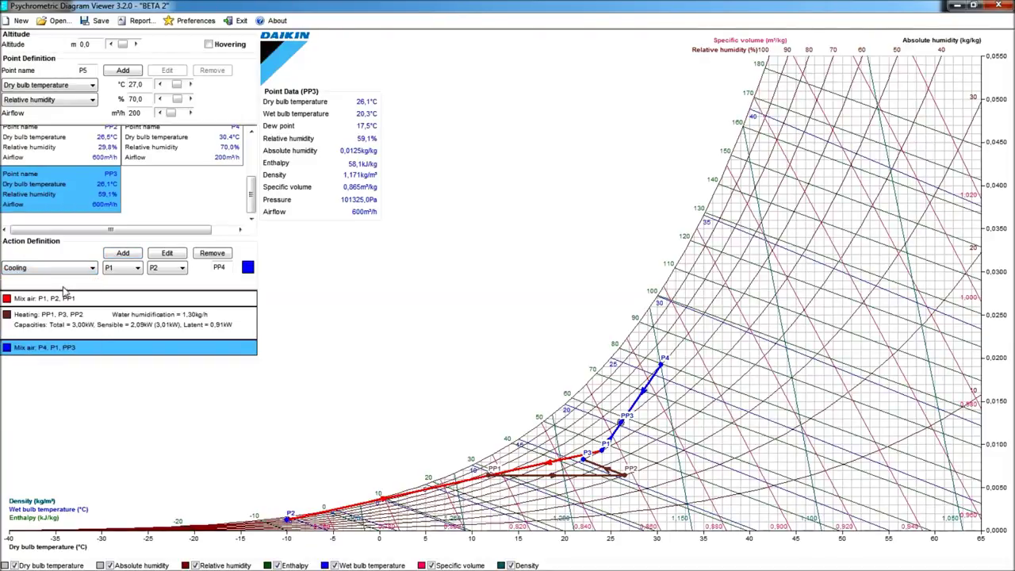
click(138, 269)
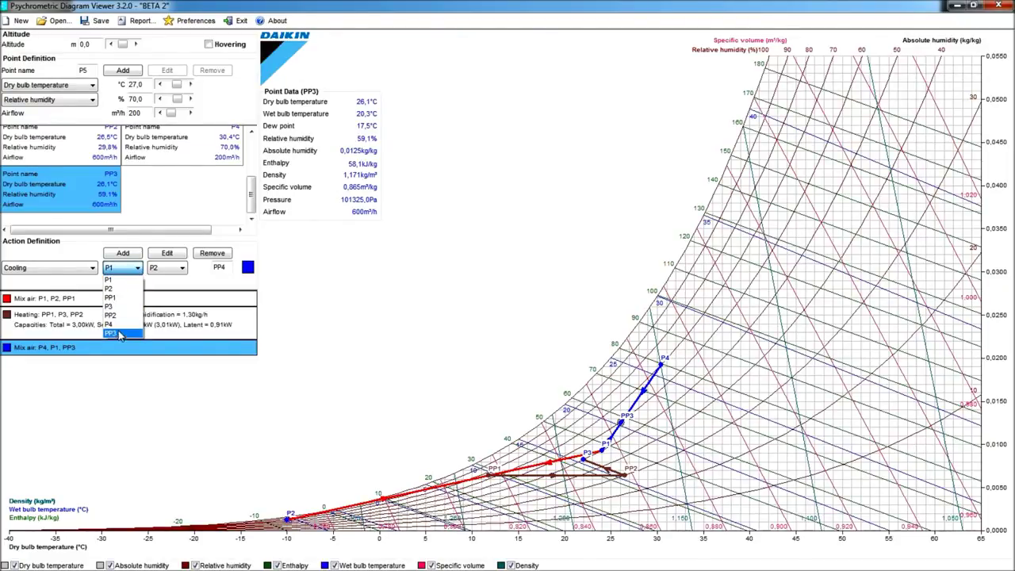
click(118, 334)
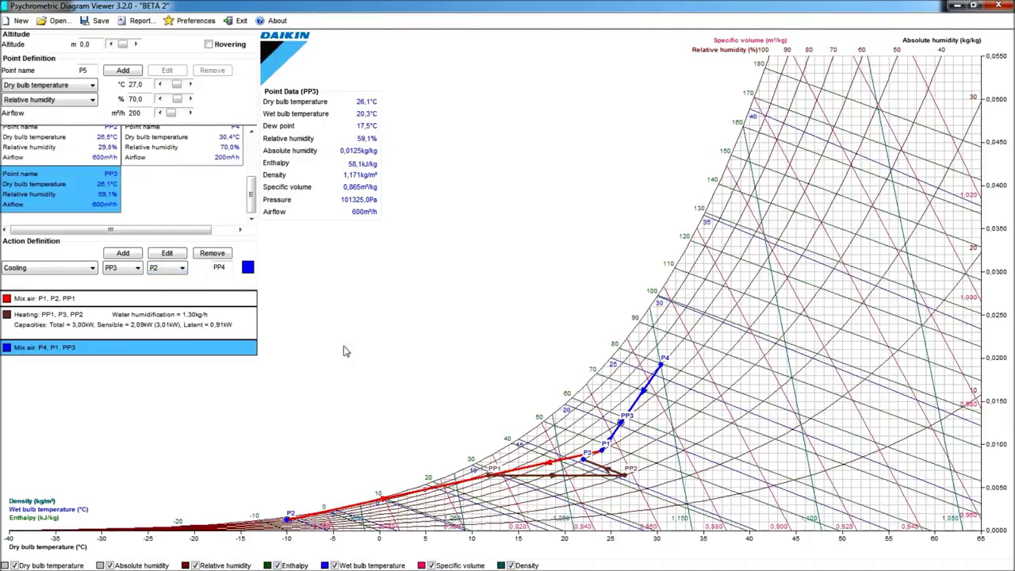
click(183, 268)
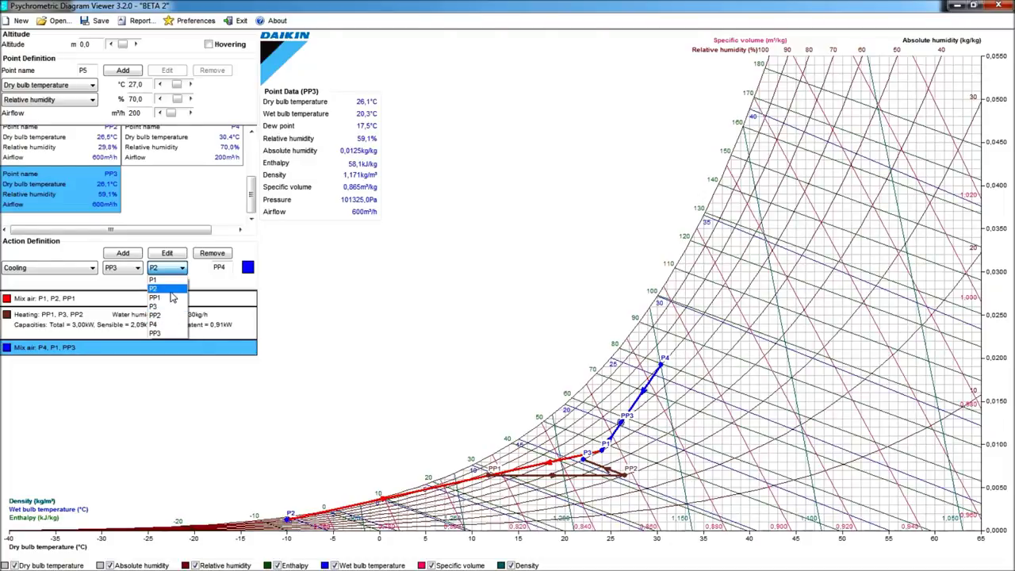
click(165, 299)
click(122, 253)
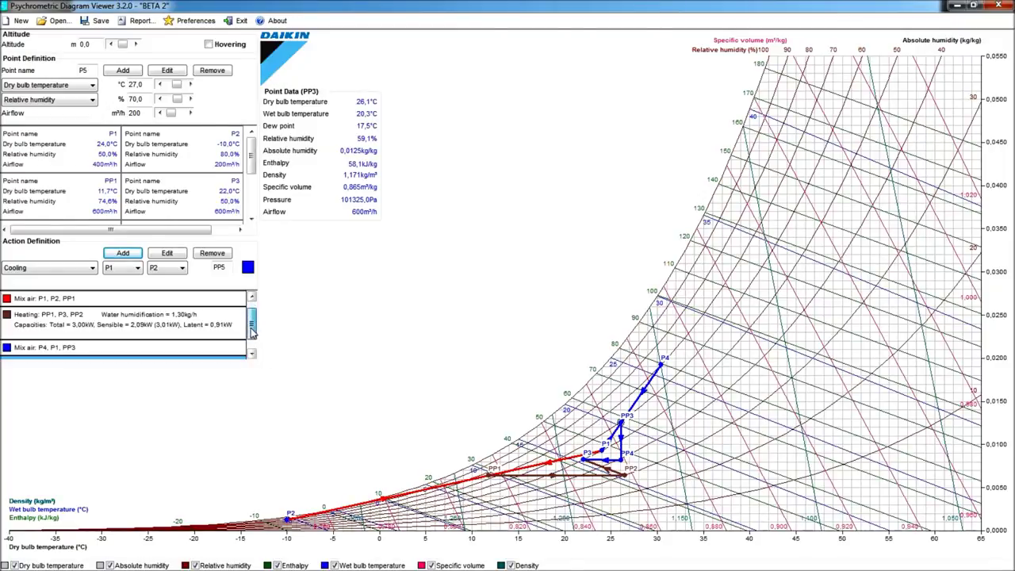
Bring the Cooling: PP3, P3, PP4 action into view in the actions list
click(251, 353)
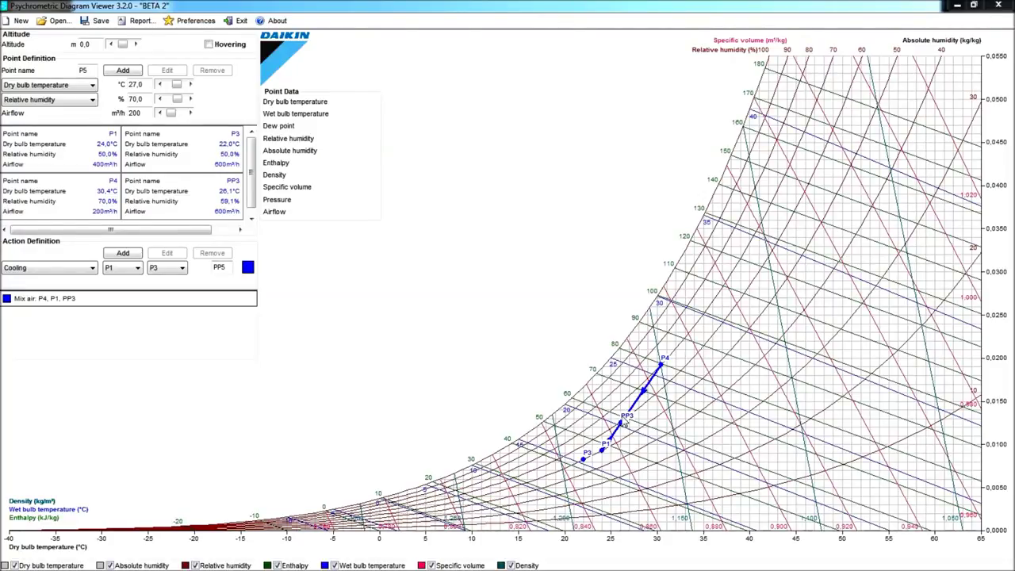
click(92, 269)
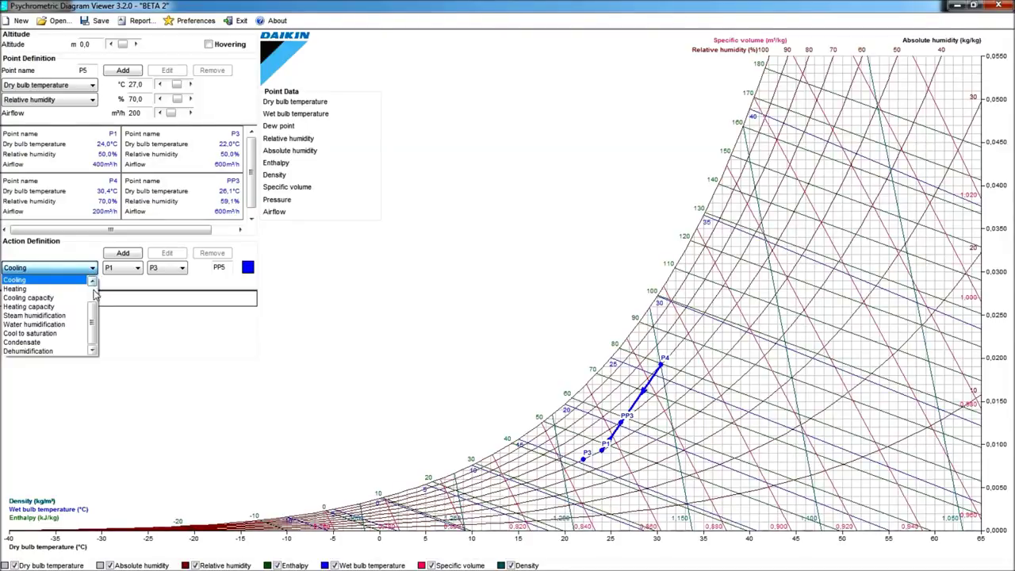
Add a Cool to saturation process from PP3 at 75% sensible heat factor, creating PP5
click(62, 335)
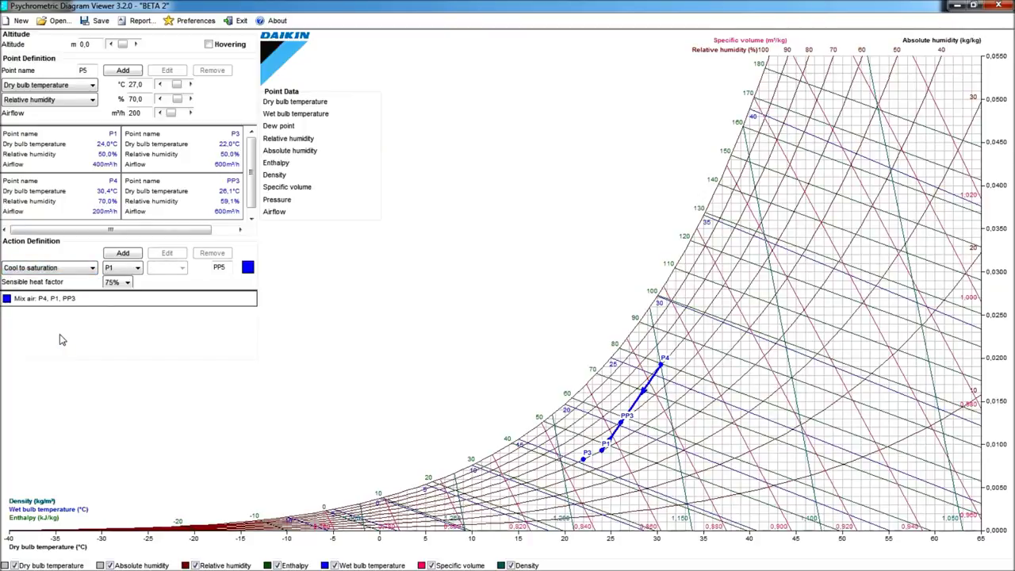
double_click(115, 284)
click(138, 268)
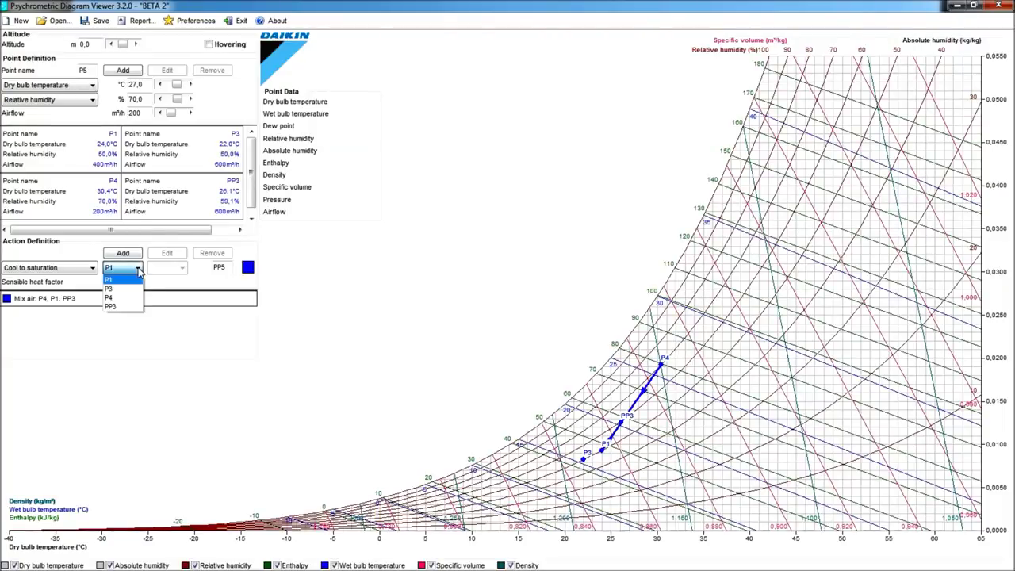
click(122, 308)
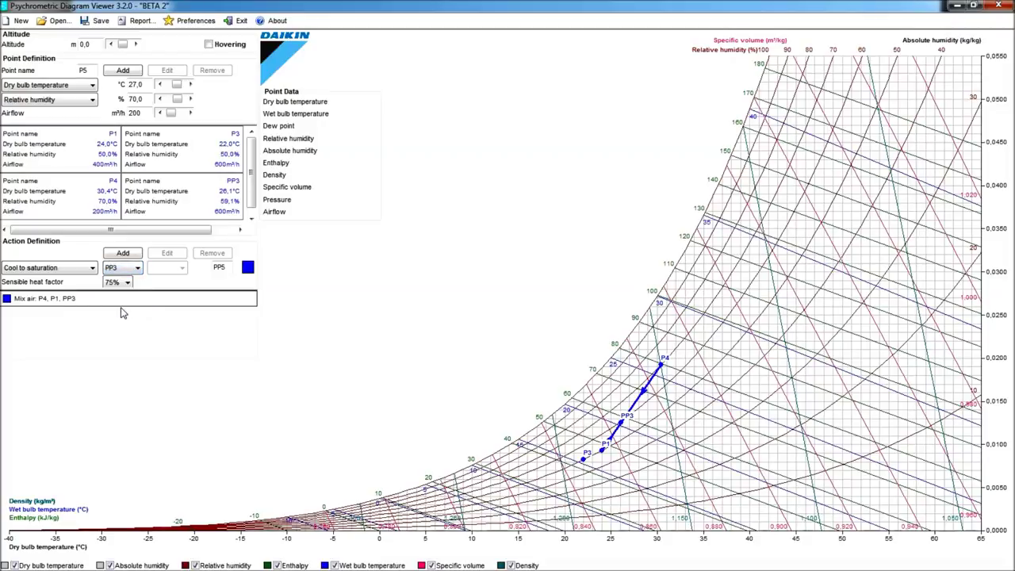
click(122, 255)
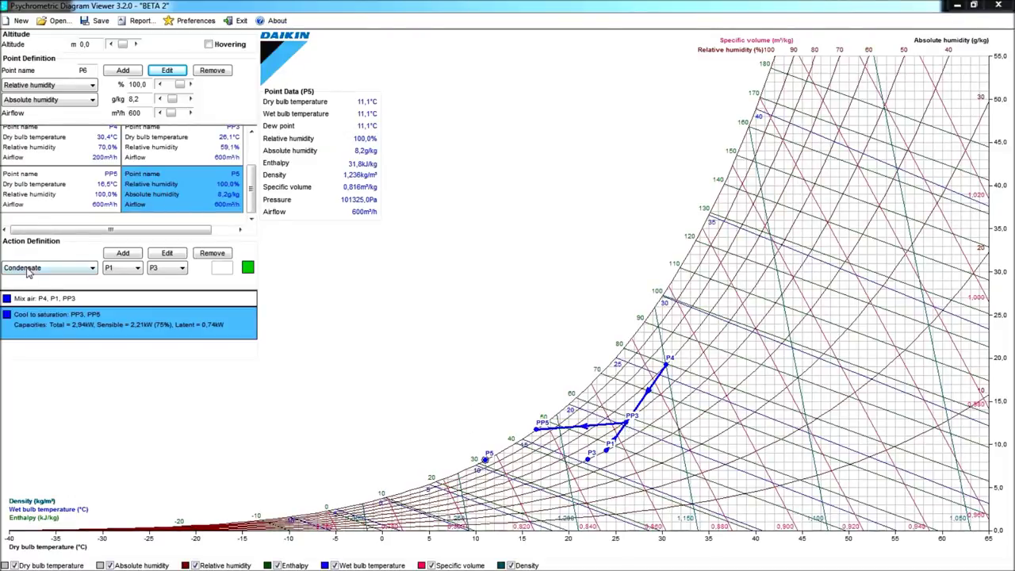
Add a Condensate process from PP5 to P5, removing 2,52 kg/h of water
click(135, 272)
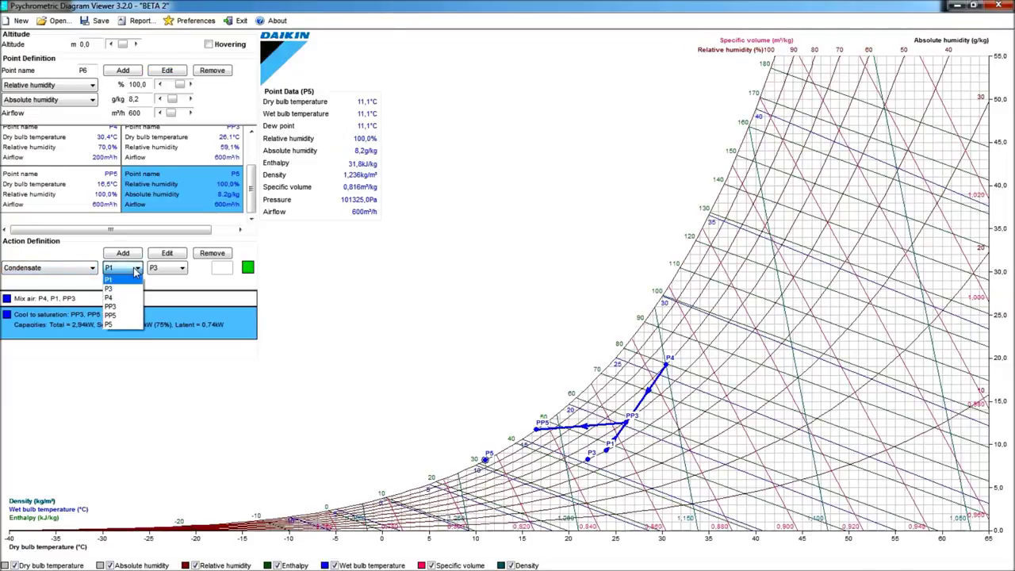
click(125, 320)
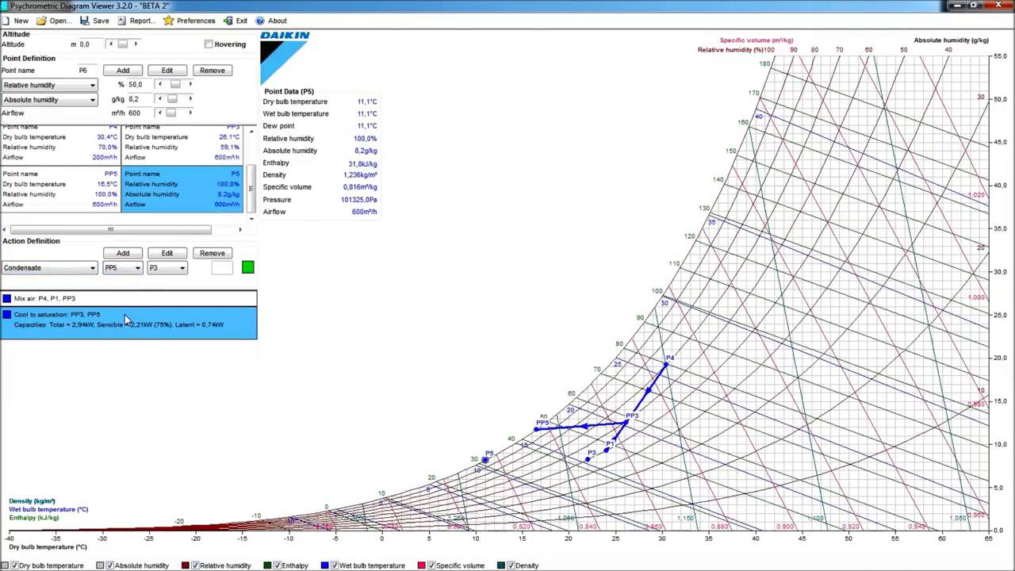
click(183, 269)
click(167, 326)
click(122, 255)
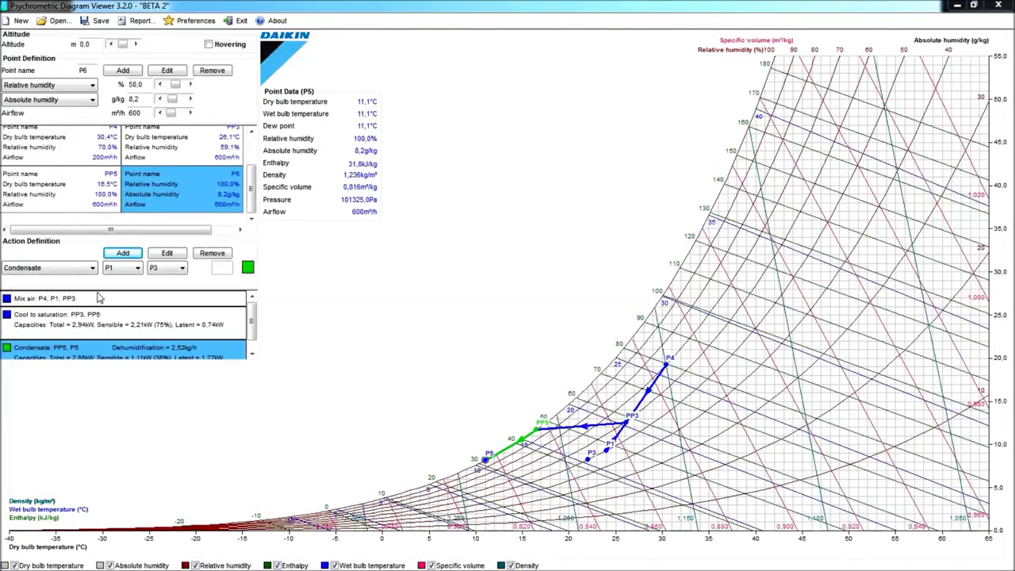
Add a red Heating process from P5 to P3, creating PP6 with 2,23 kW capacity
click(92, 270)
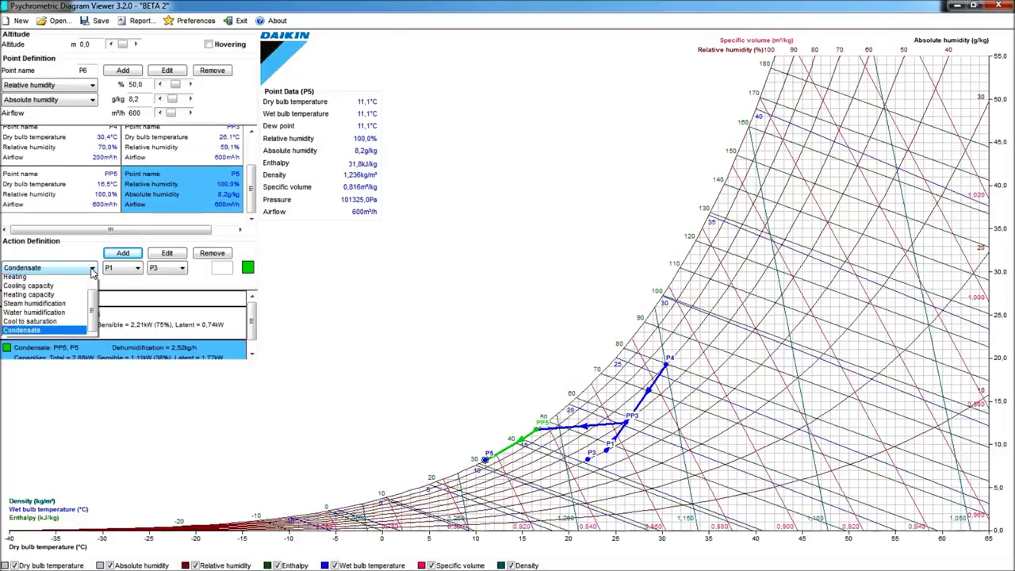
click(49, 288)
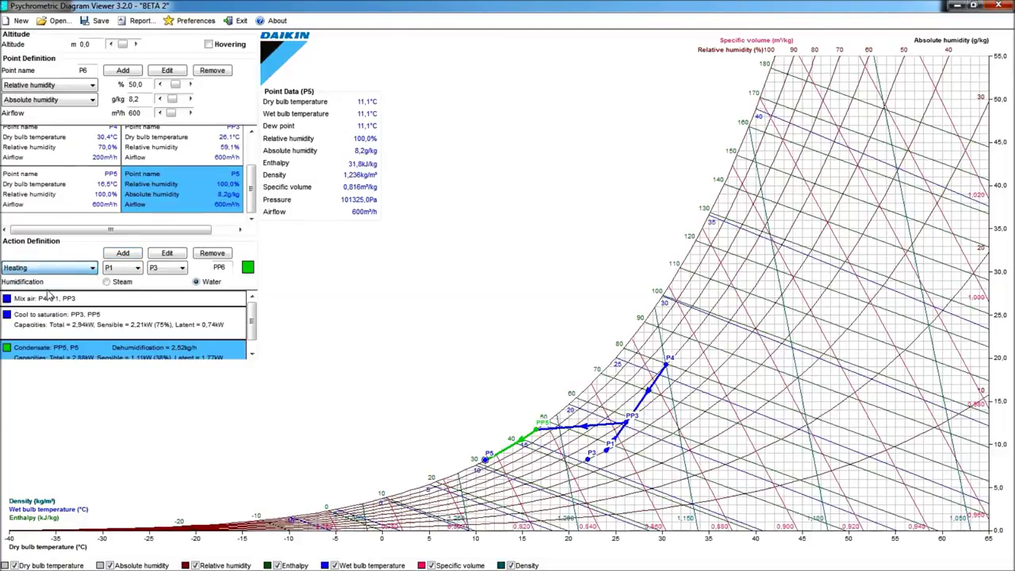
click(140, 269)
click(116, 327)
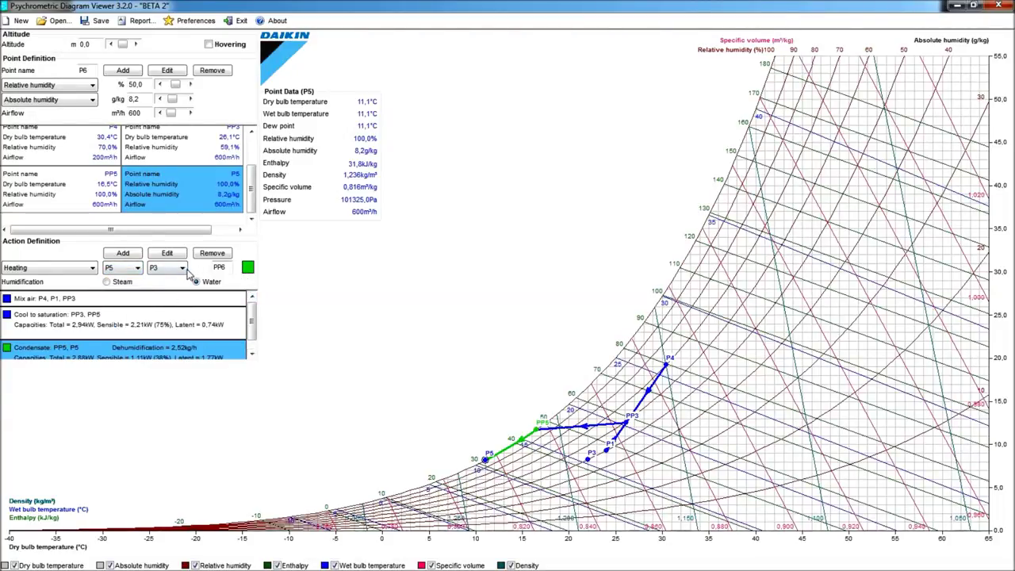
click(248, 269)
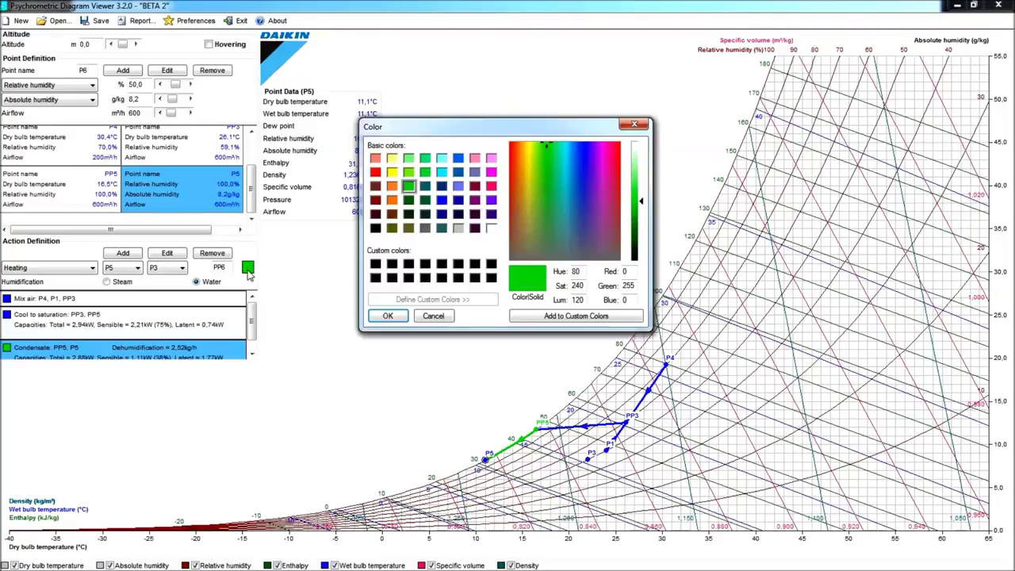
click(375, 172)
click(387, 315)
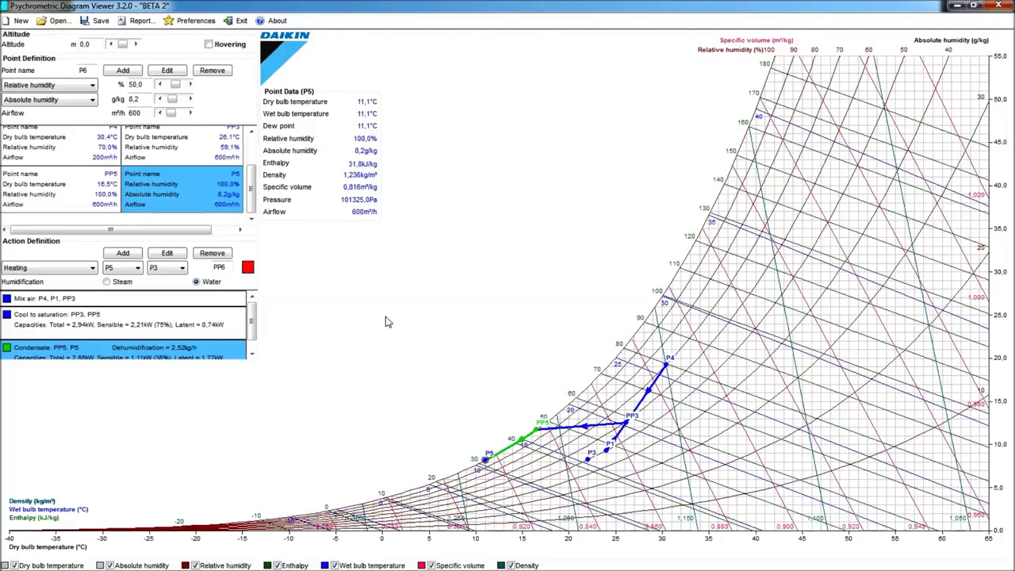
click(123, 253)
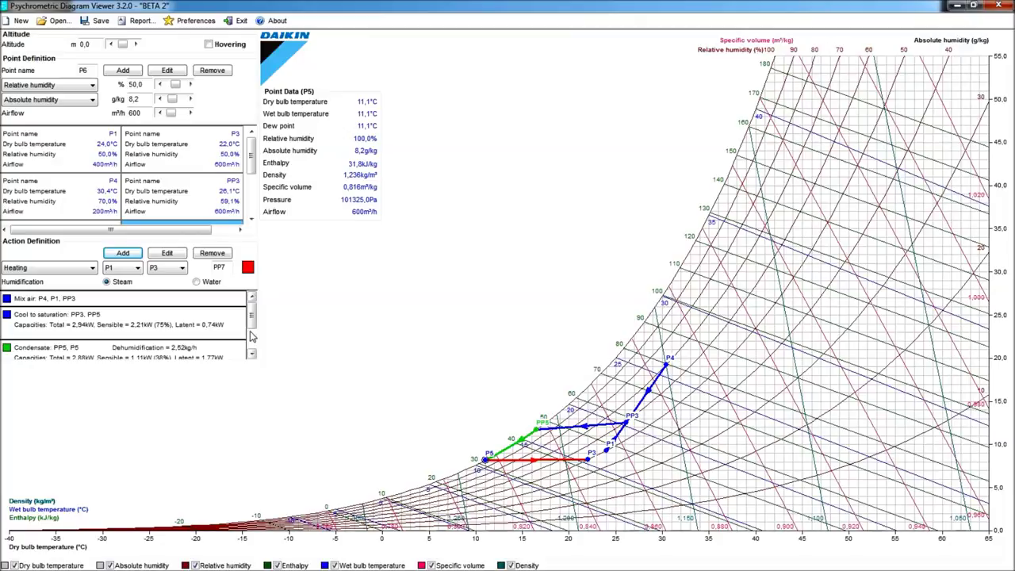
scroll(252, 340, down, 2)
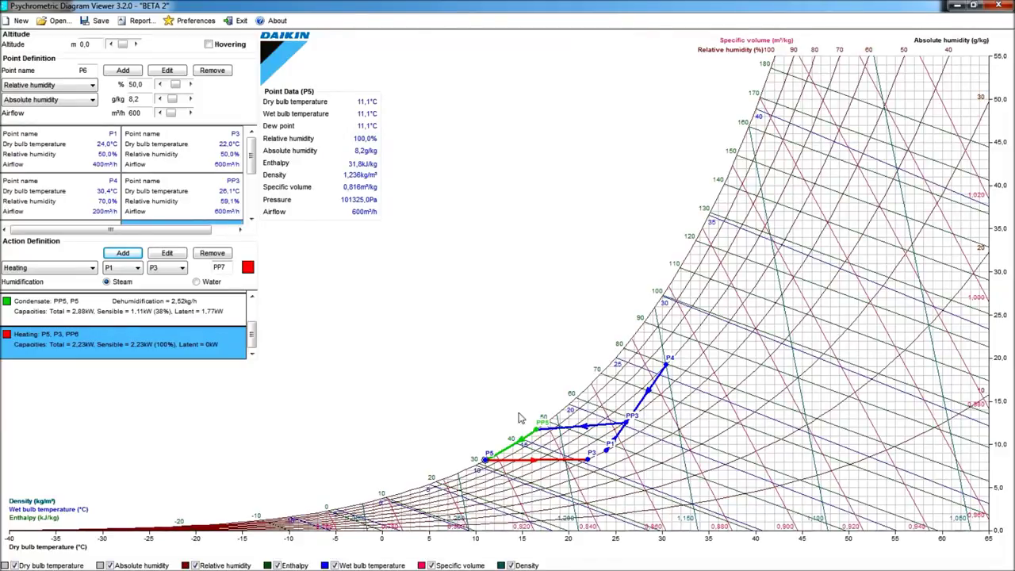
Scroll the chart around until the bottom of the diagram and the 0,0 axis are visible
scroll(442, 392, up, 2)
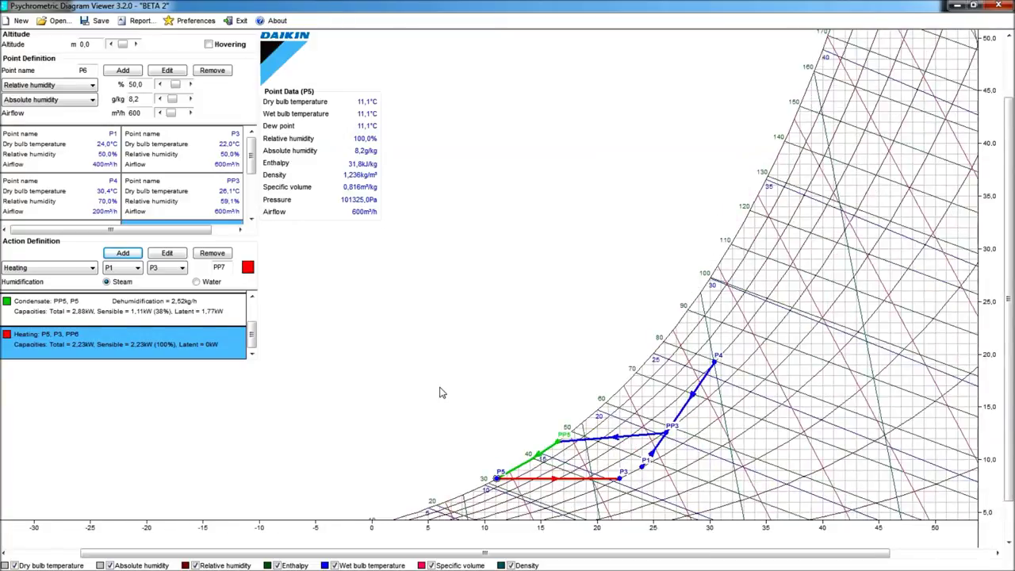
scroll(441, 393, up, 2)
scroll(442, 392, down, 4)
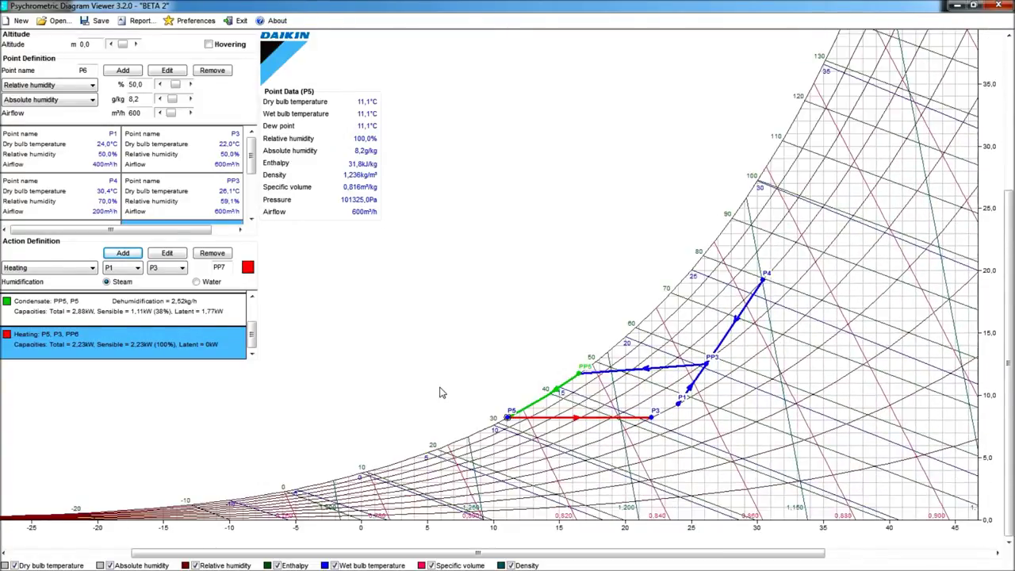
scroll(438, 387, down, 1)
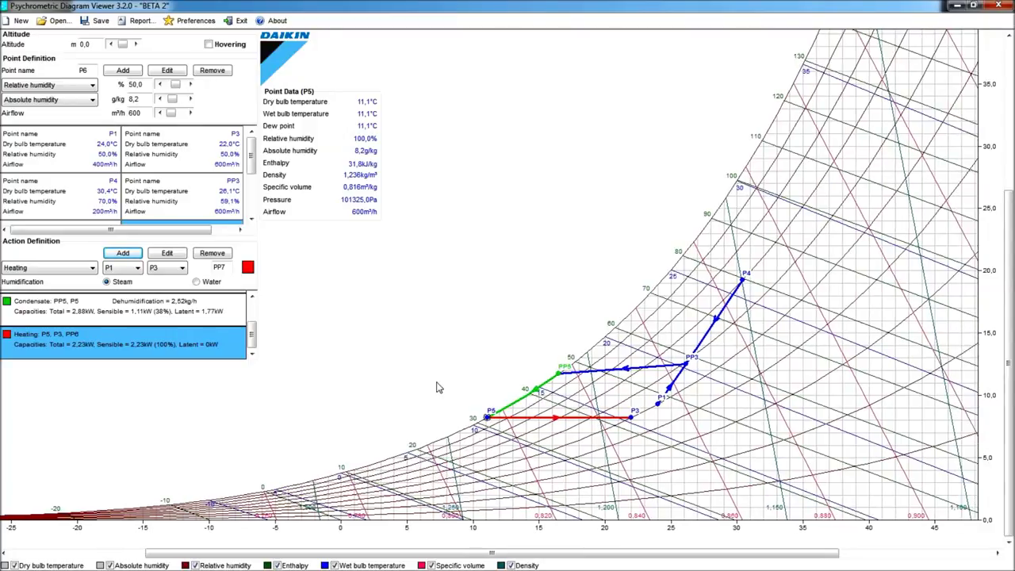
scroll(438, 388, up, 1)
scroll(437, 387, left, 4)
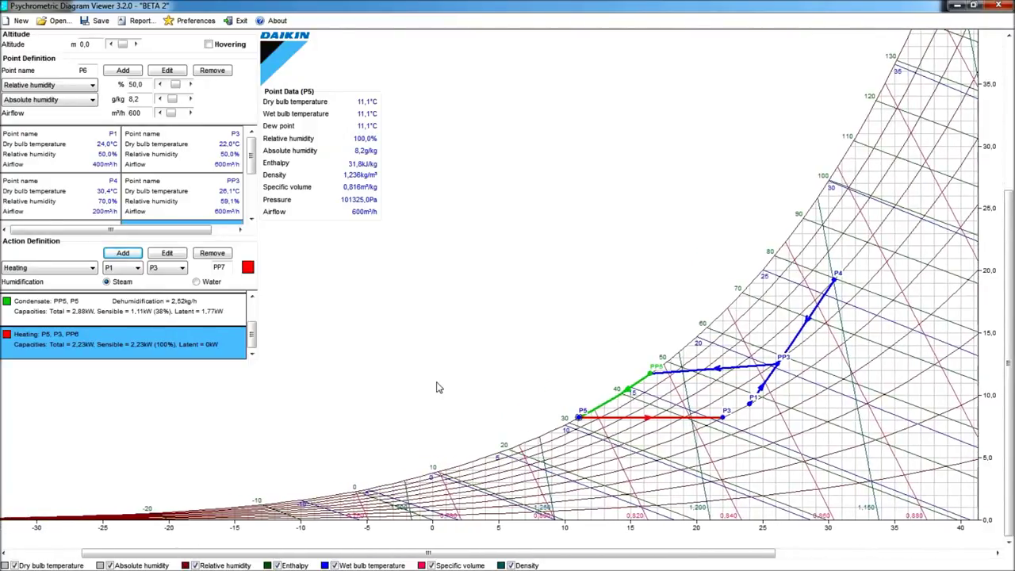
scroll(437, 387, left, 1)
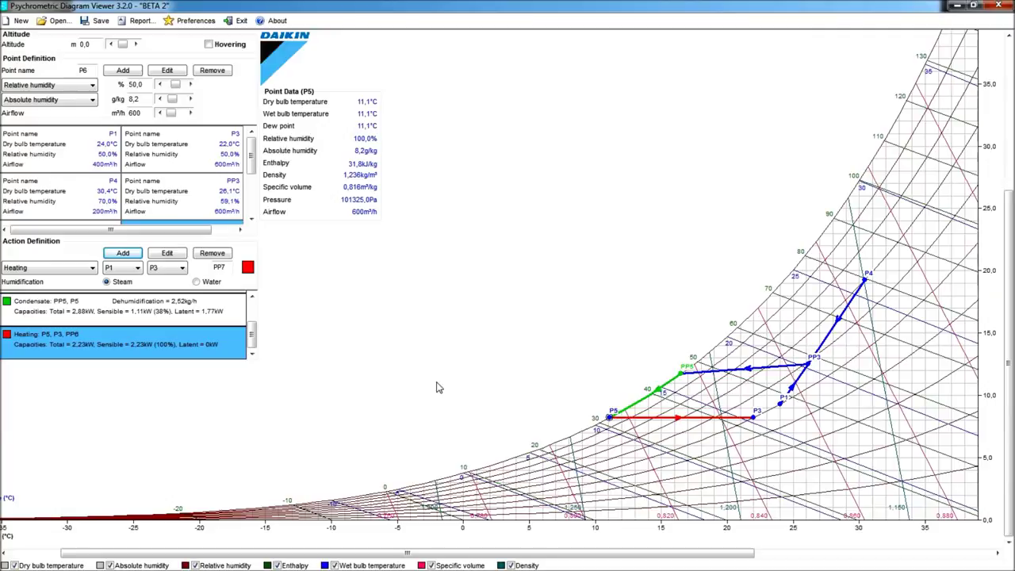
scroll(437, 387, up, 3)
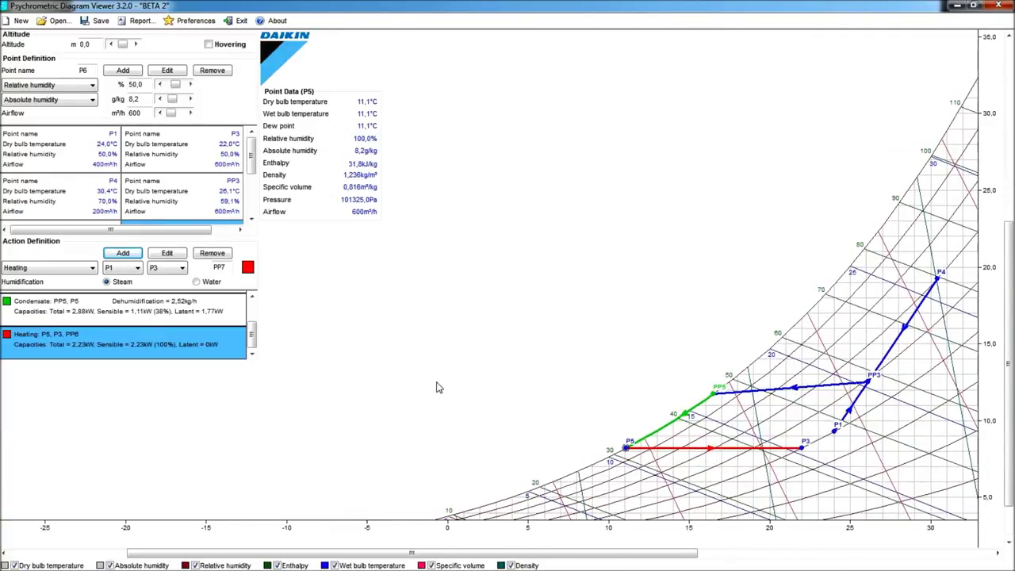
scroll(437, 386, up, 1)
scroll(438, 387, left, 1)
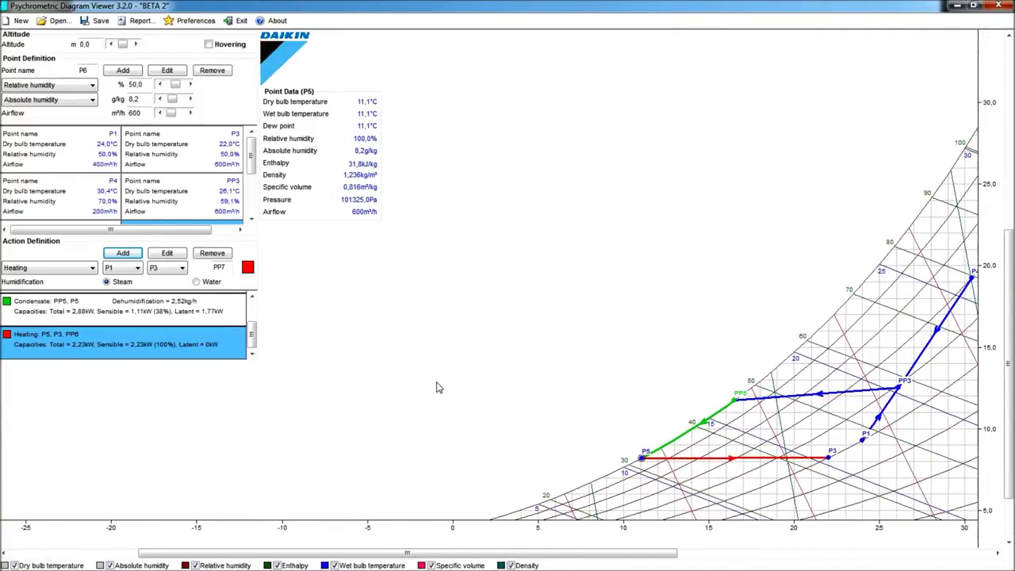
scroll(437, 387, right, 8)
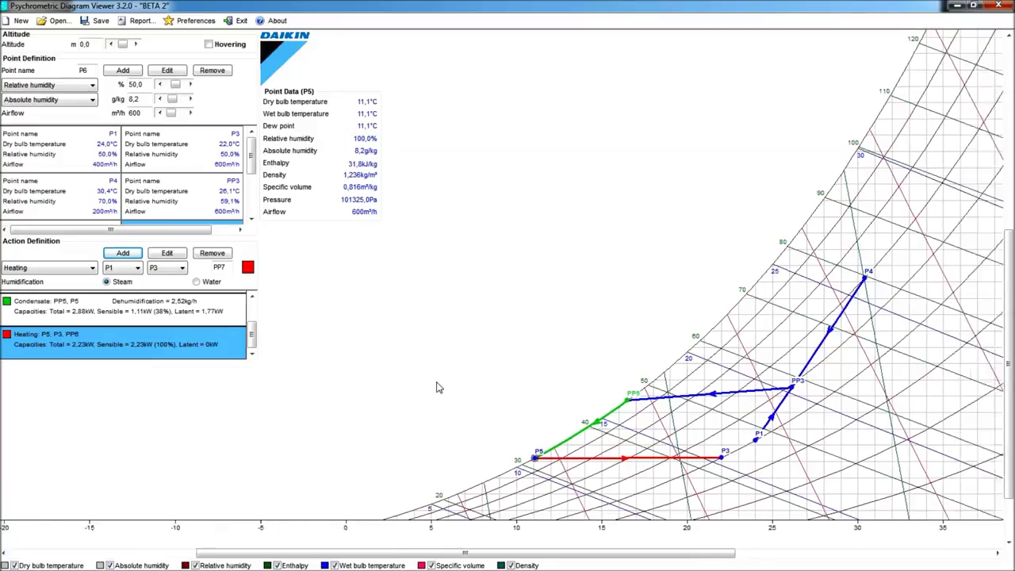
scroll(438, 387, right, 4)
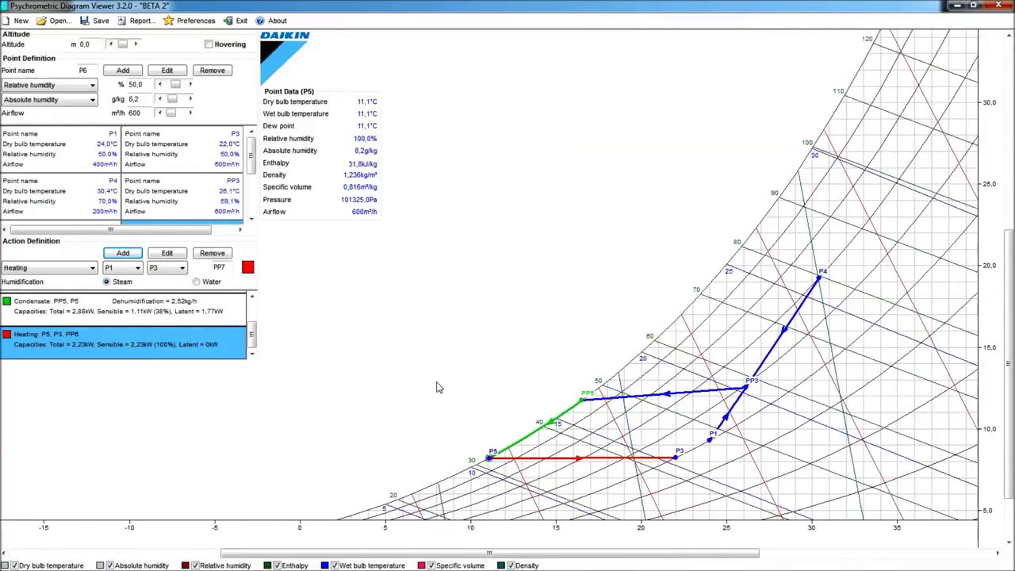
scroll(438, 387, down, 4)
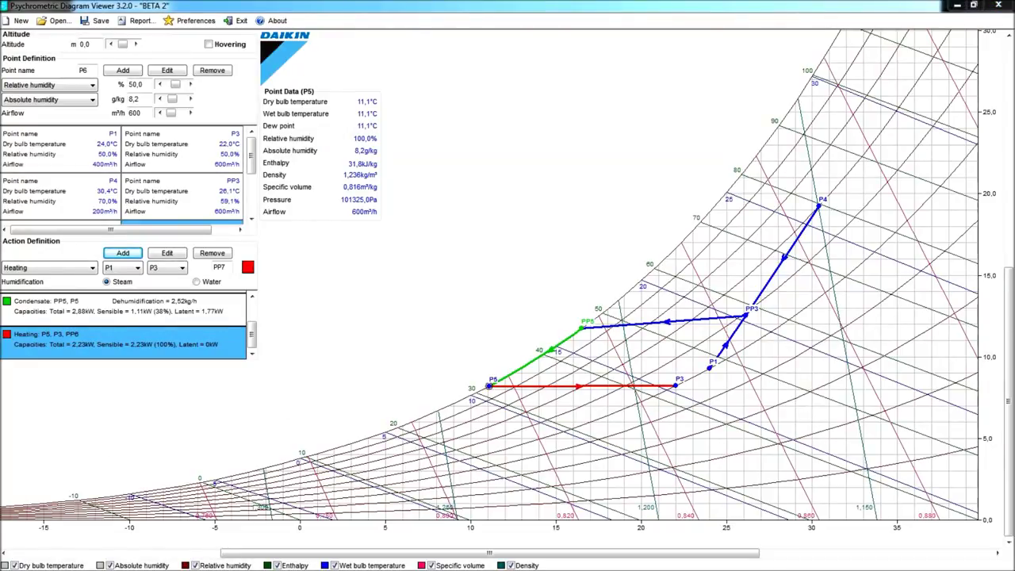
Add a dark red Dehumidification from P4 removing 0,5 kg/h of water, creating PP7
click(94, 269)
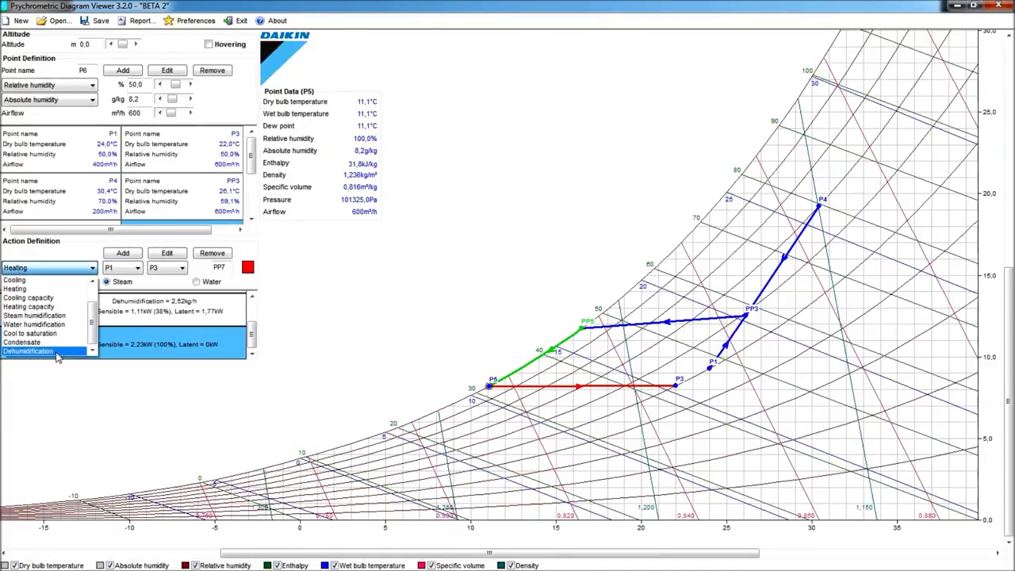
click(57, 352)
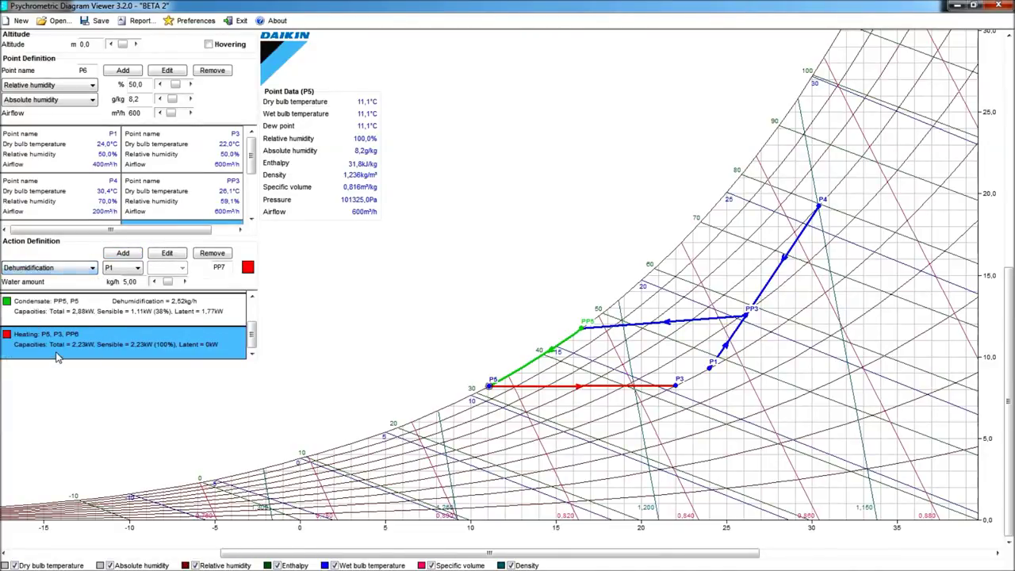
click(139, 269)
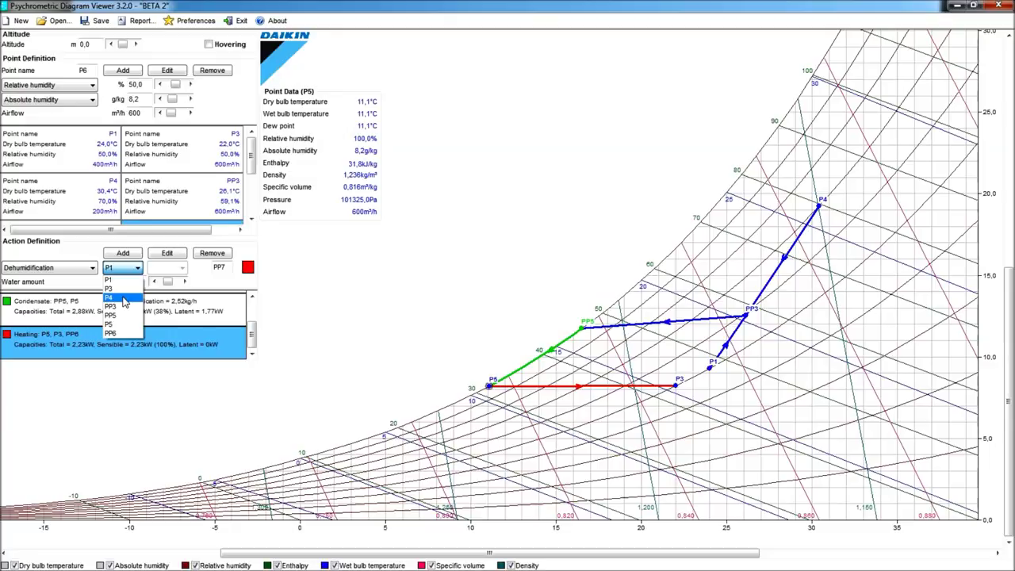
click(123, 298)
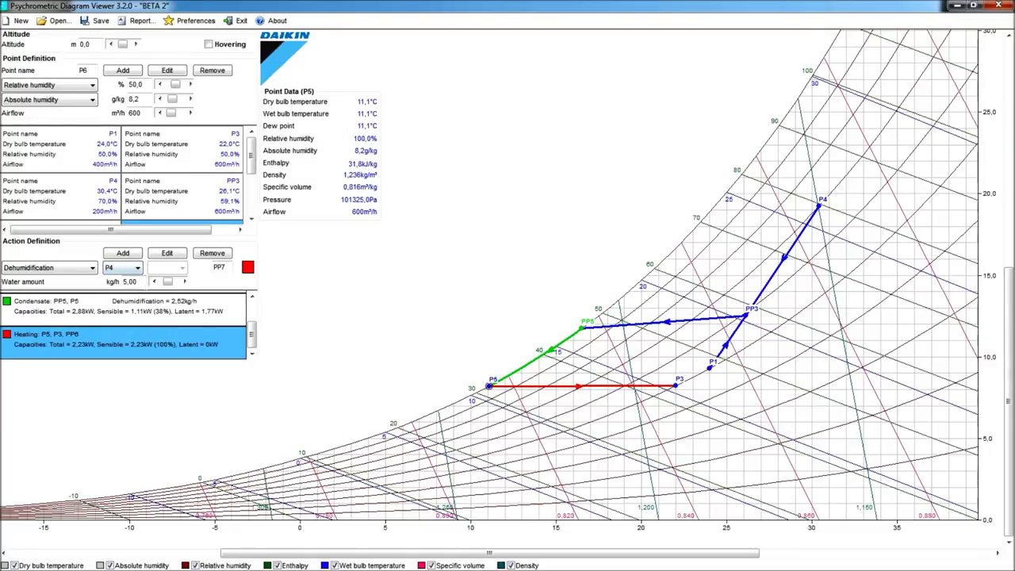
text(0,5)
click(248, 270)
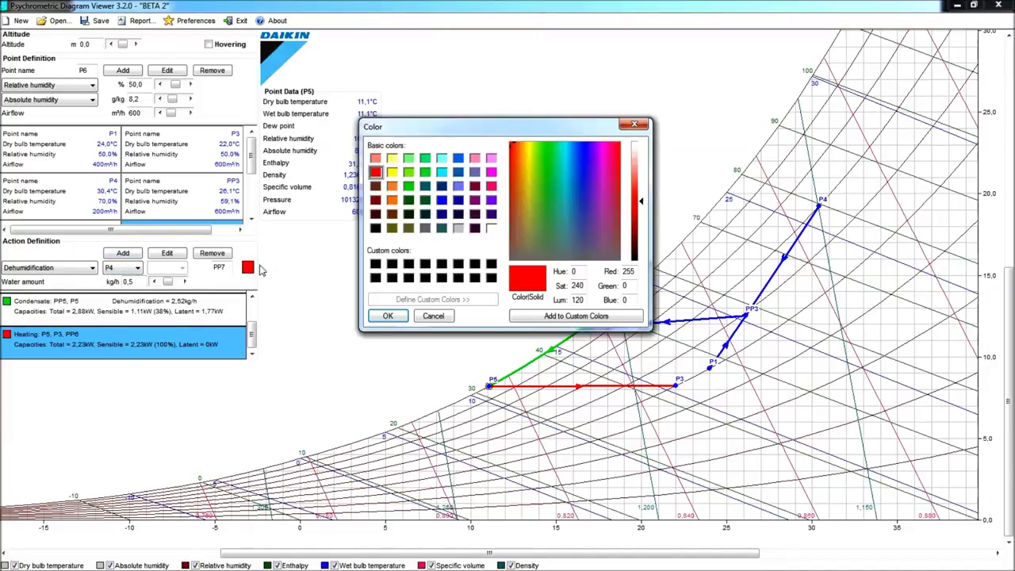
click(375, 200)
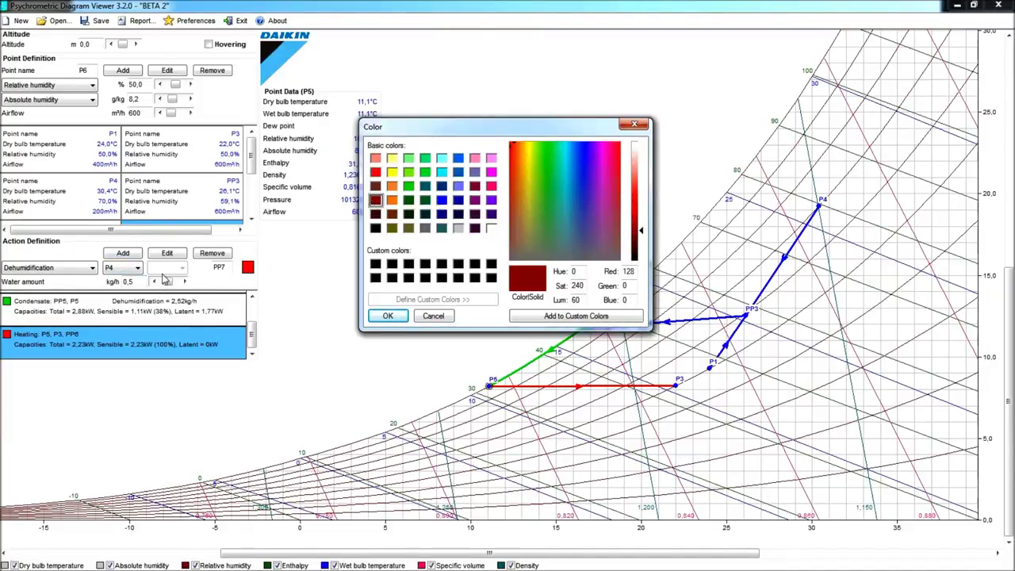
click(386, 315)
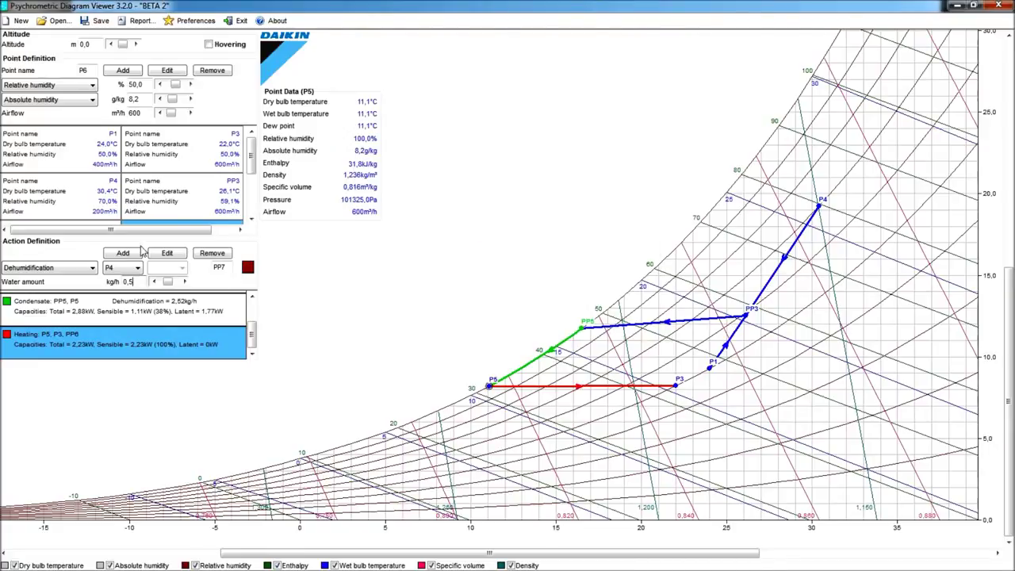
click(124, 253)
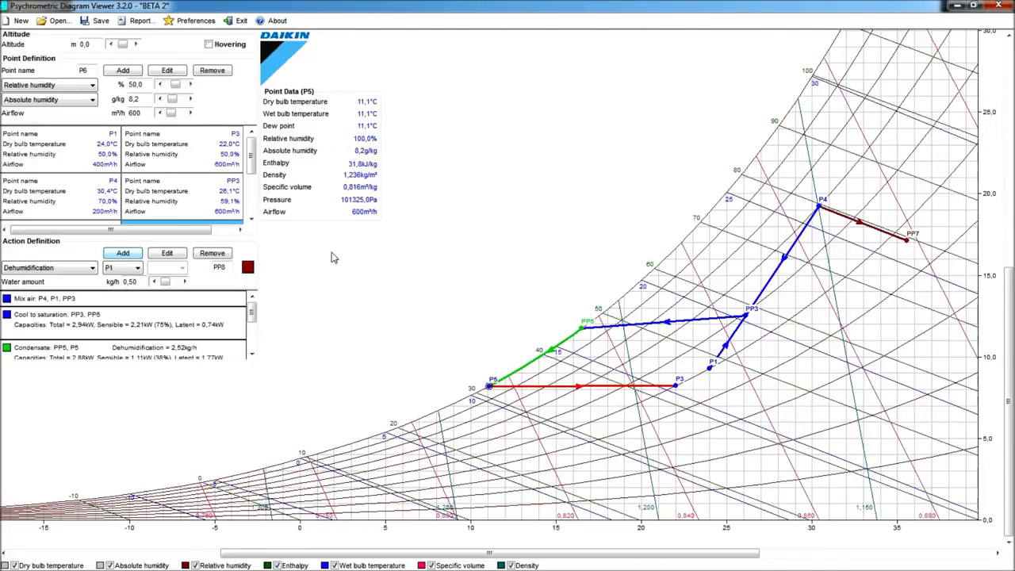
Add an orange Connect action running from PP3 to P5 on the chart
click(903, 252)
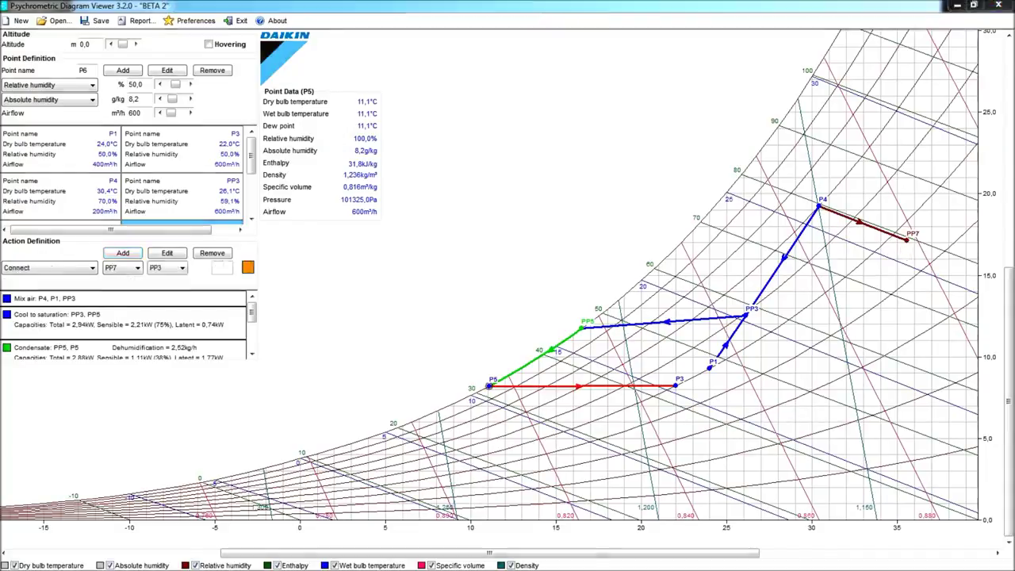
click(137, 270)
click(134, 313)
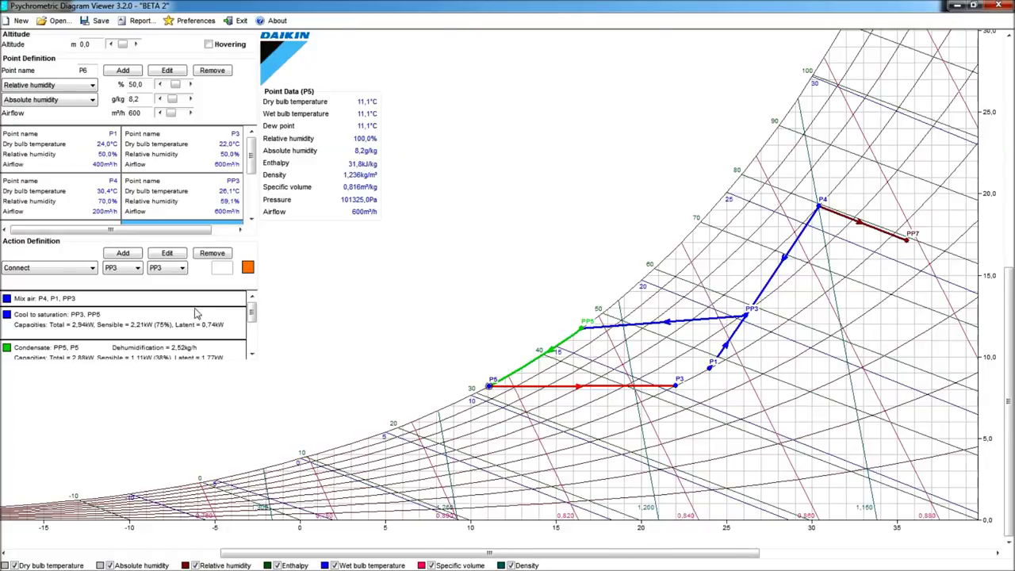
click(182, 268)
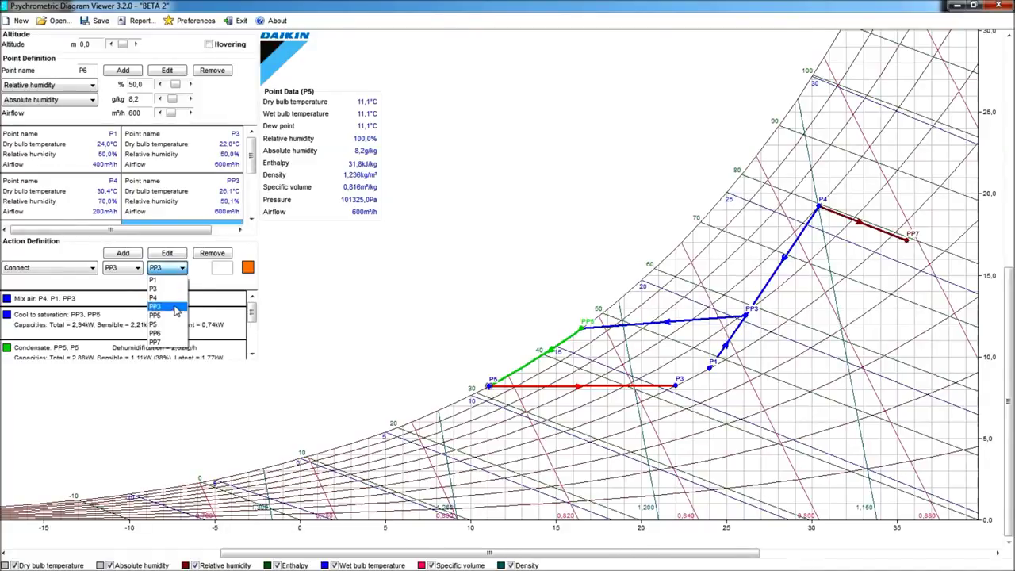
click(173, 324)
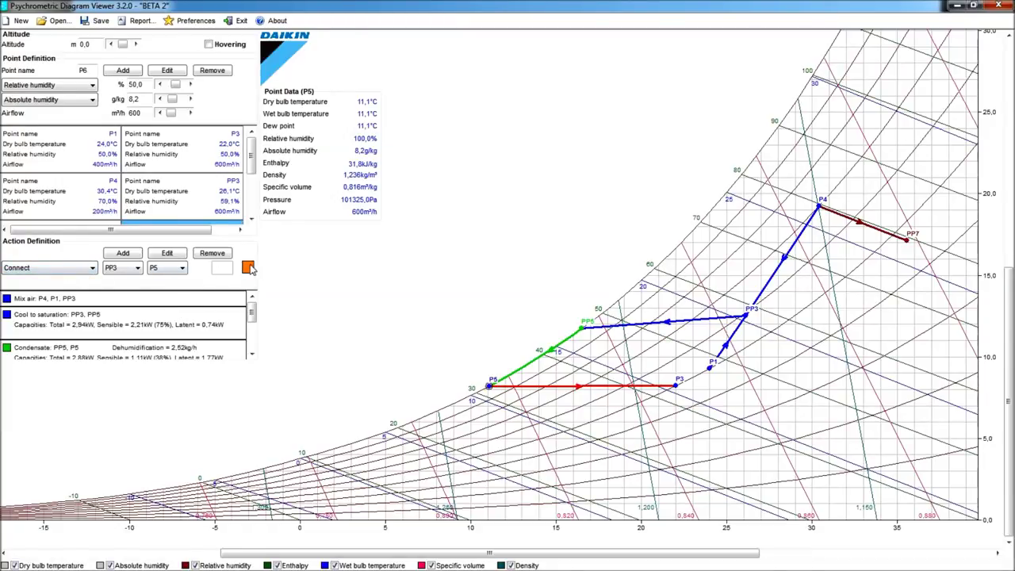
click(124, 252)
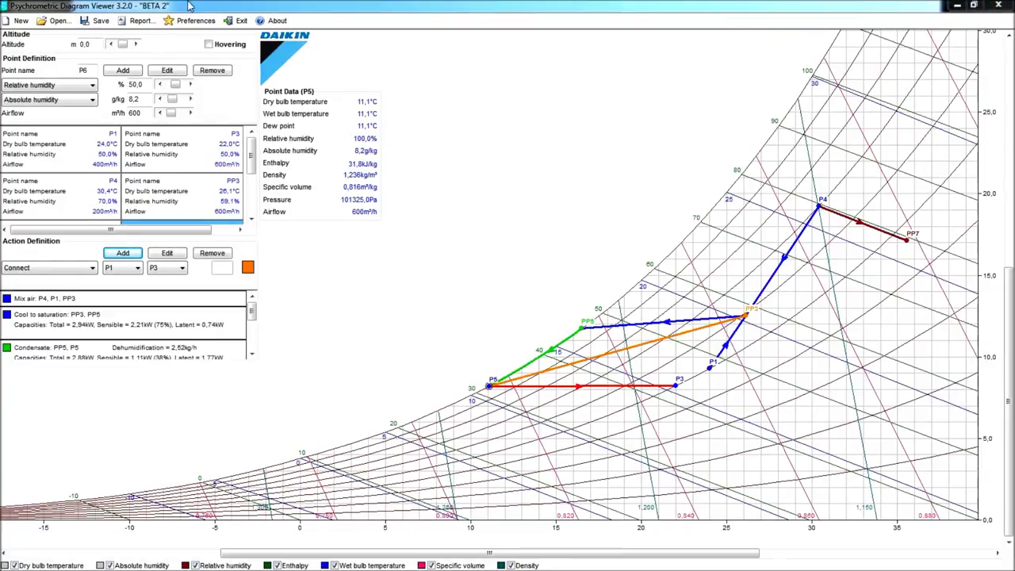
Generate the Word report Psychrometrics_2016072600.rtf, review its points and actions tables, then minimise Word
click(141, 21)
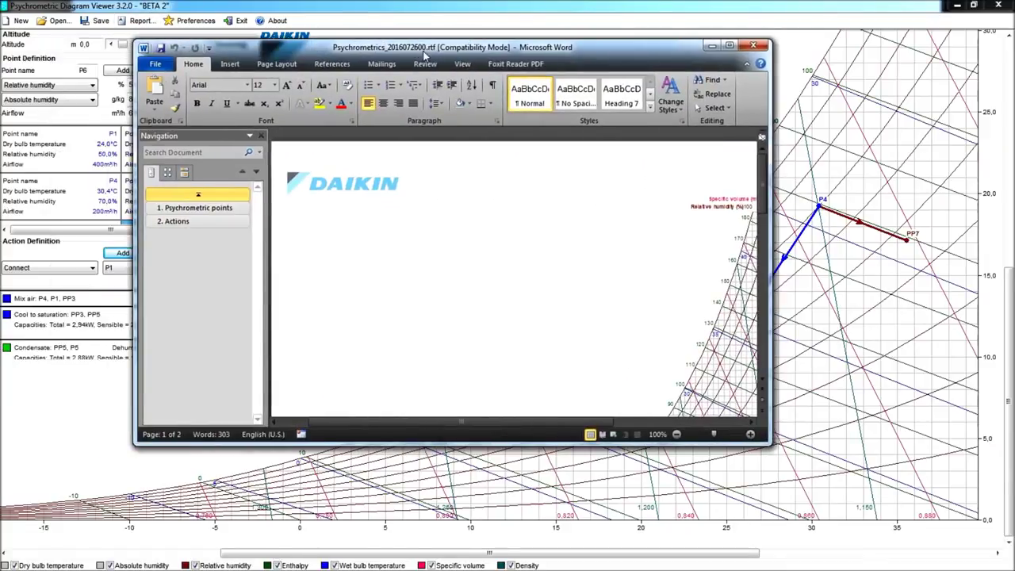
click(731, 47)
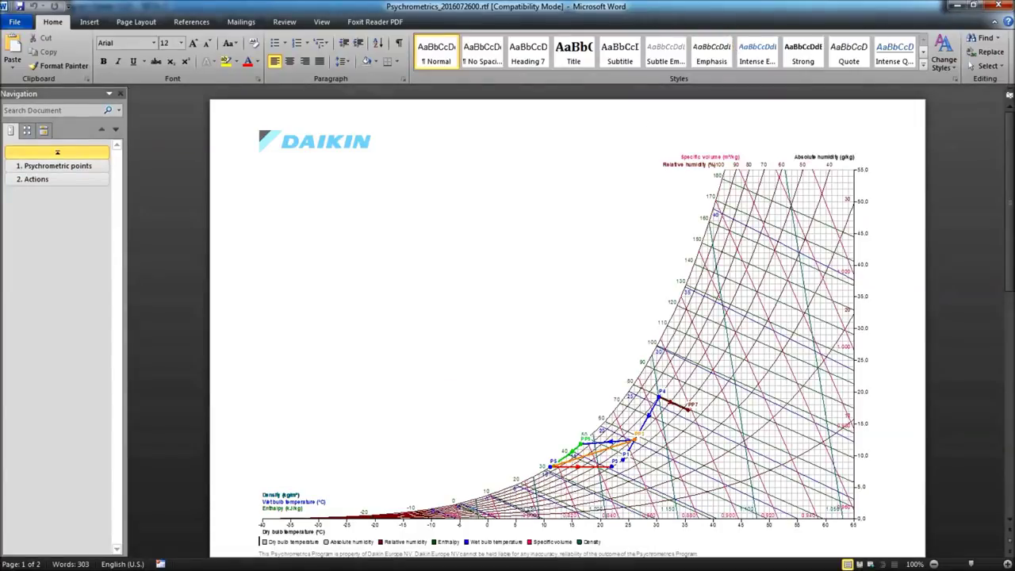
scroll(464, 380, down, 15)
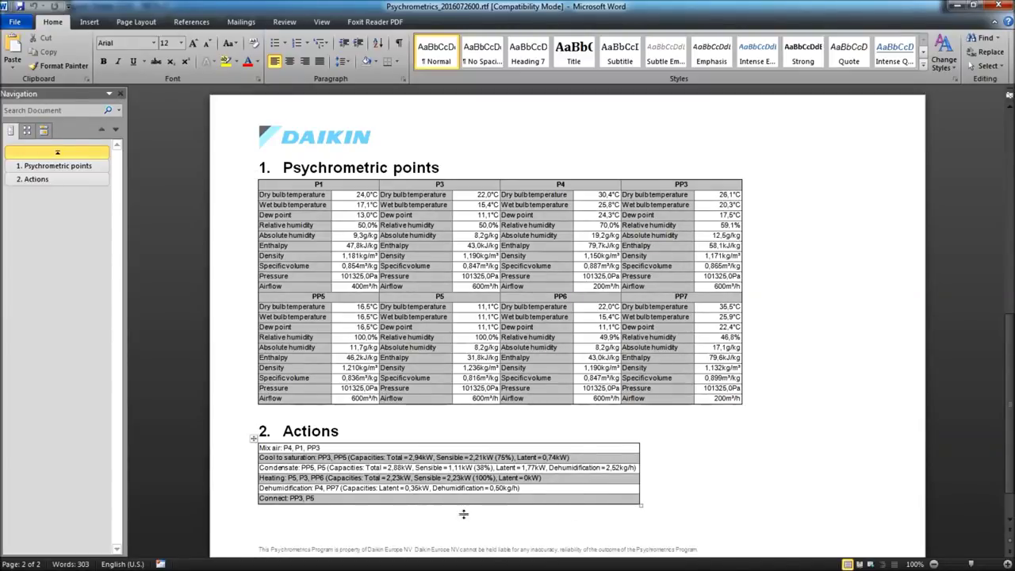
scroll(176, 462, down, 1)
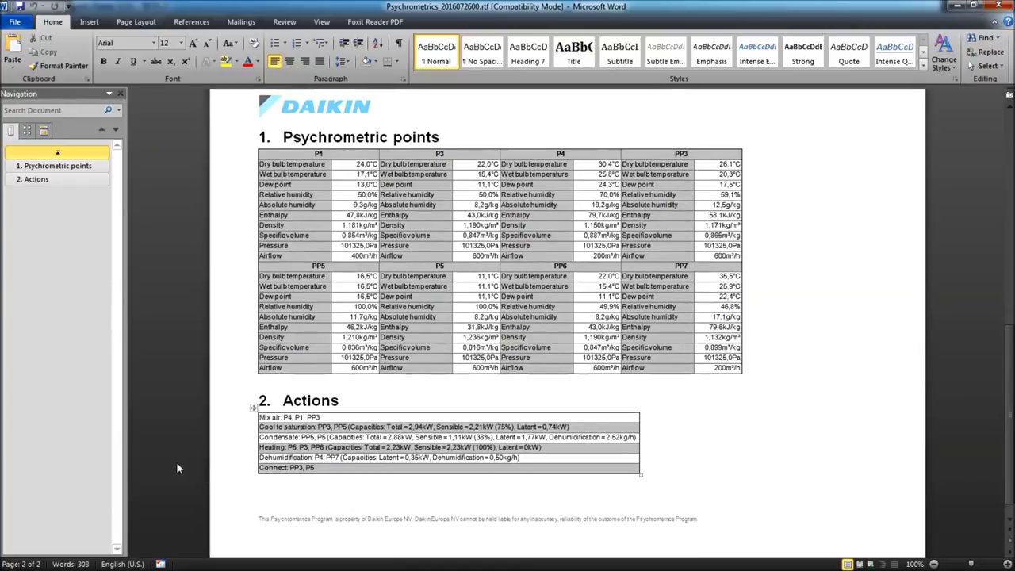
key(super+Down)
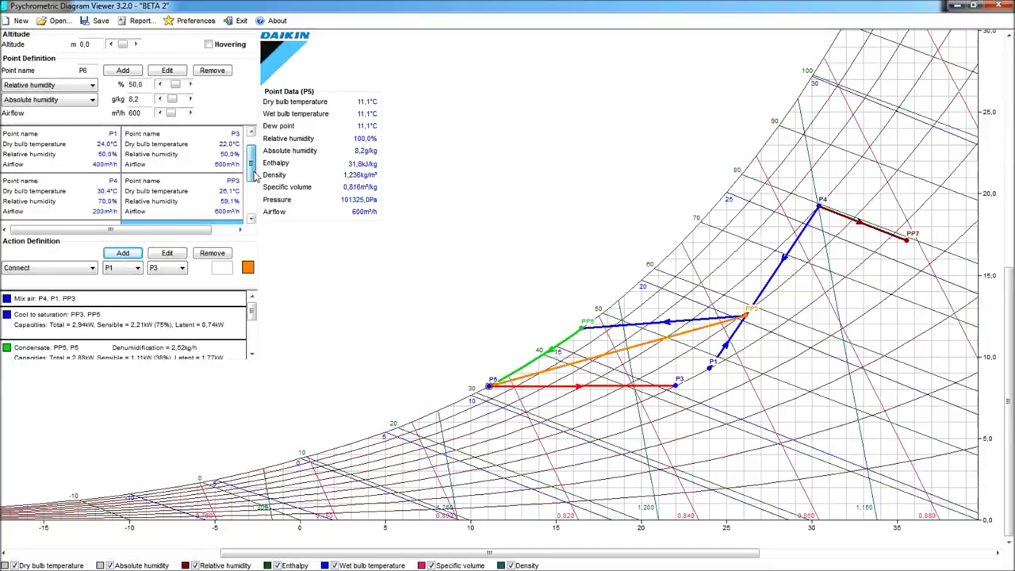
drag(251, 162, 251, 136)
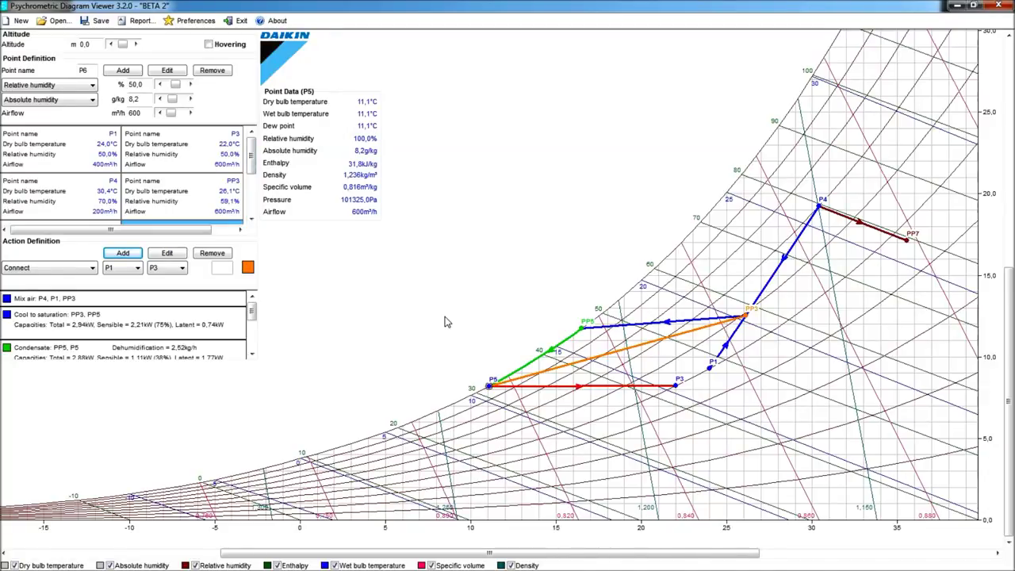